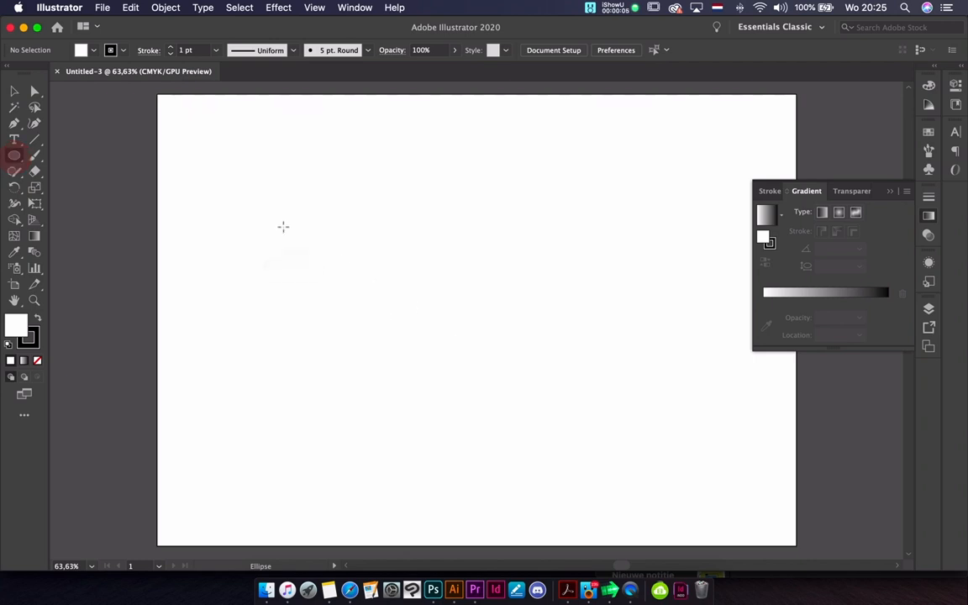
Draw a closed, curved left petal with the Pen tool in the upper left part of the artboard
left_click(15, 123)
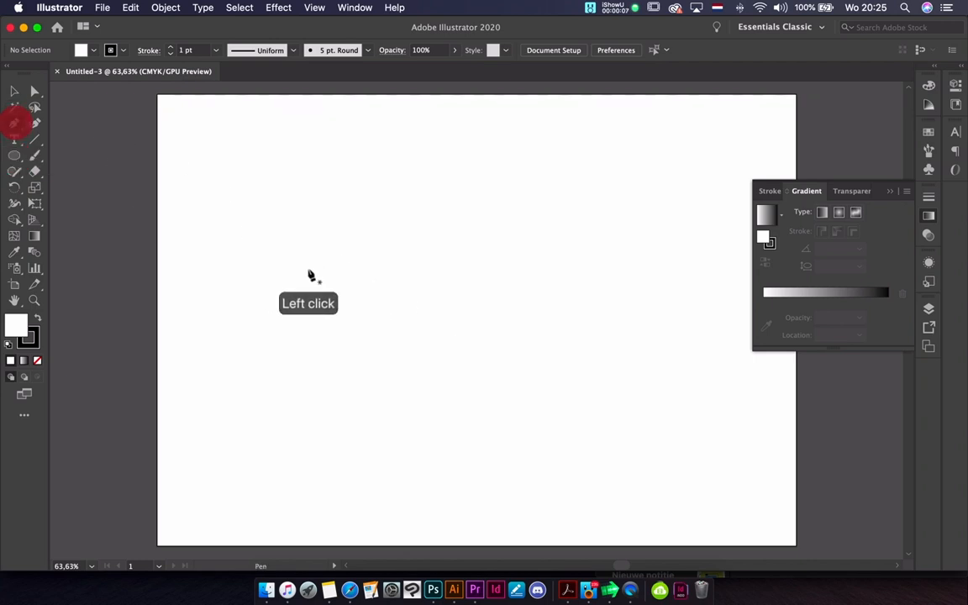
left_click(379, 272)
left_click_drag(303, 234, 255, 232)
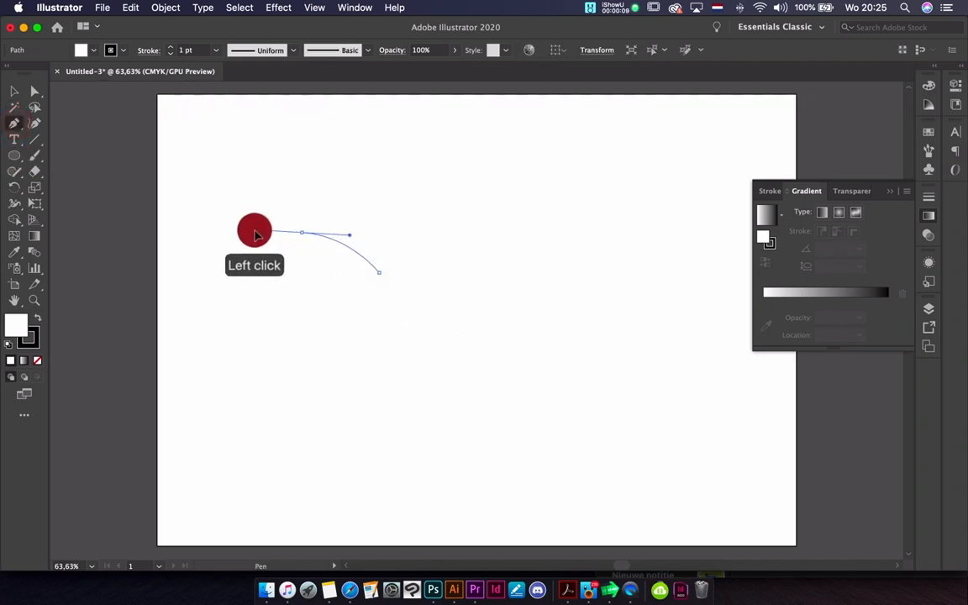
left_click_drag(287, 309, 320, 352)
left_click_drag(392, 346, 403, 324)
mouse_move(377, 271)
left_mouse_down()
mouse_move(436, 241)
mouse_move(377, 222)
left_mouse_up()
Draw a second closed petal with curved edges that overlaps the right side of the first one
left_click(458, 245)
left_click_drag(367, 262, 367, 264)
left_click_drag(375, 342, 412, 359)
left_click_drag(459, 244, 467, 216)
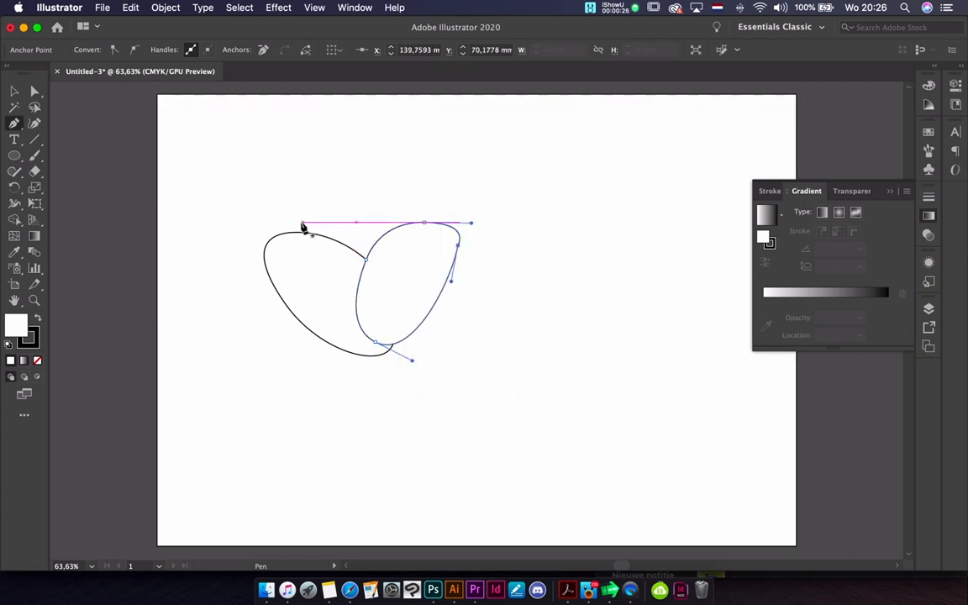
Draw a wide closed petal across the upper ends of the left and right petals
left_click(300, 235)
left_click_drag(326, 205, 424, 219)
left_click(423, 259)
left_click(353, 277)
left_click_drag(353, 276, 321, 261)
left_click(301, 235)
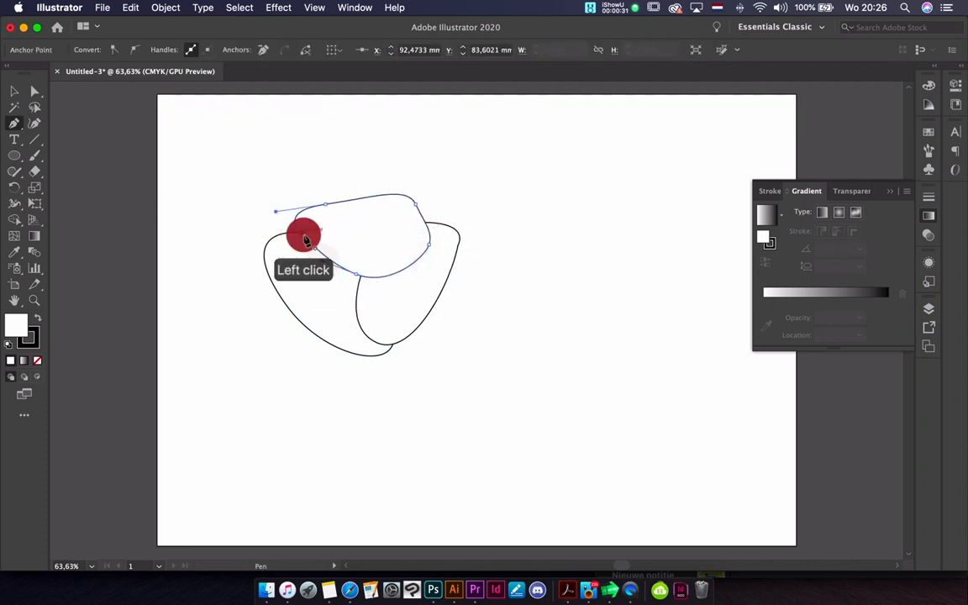
Draw a small rounded closed petal in the centre of the flower, overlapping the upper petal
left_click(386, 233)
left_click_drag(346, 227, 327, 228)
left_click(335, 275)
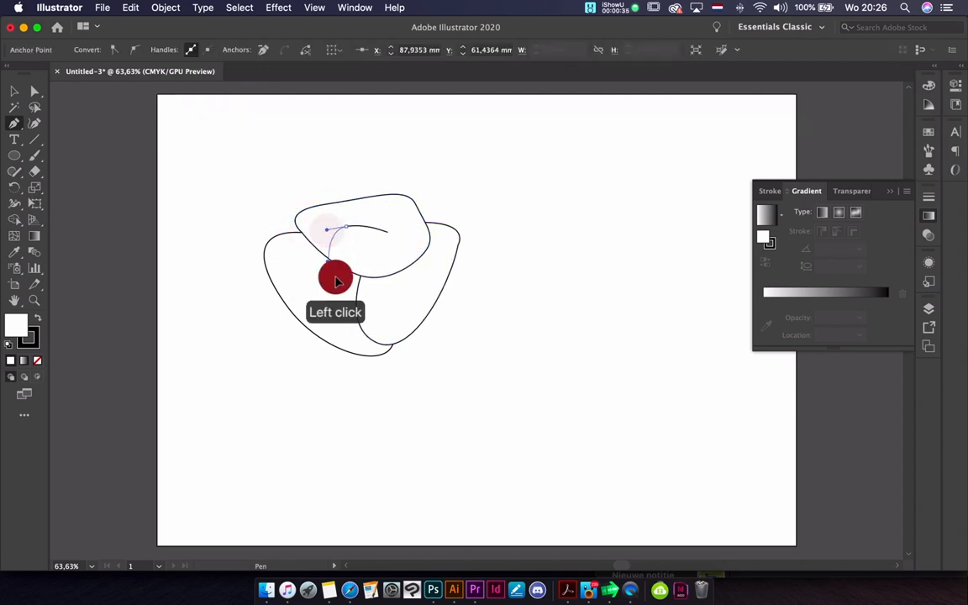
left_click(378, 276)
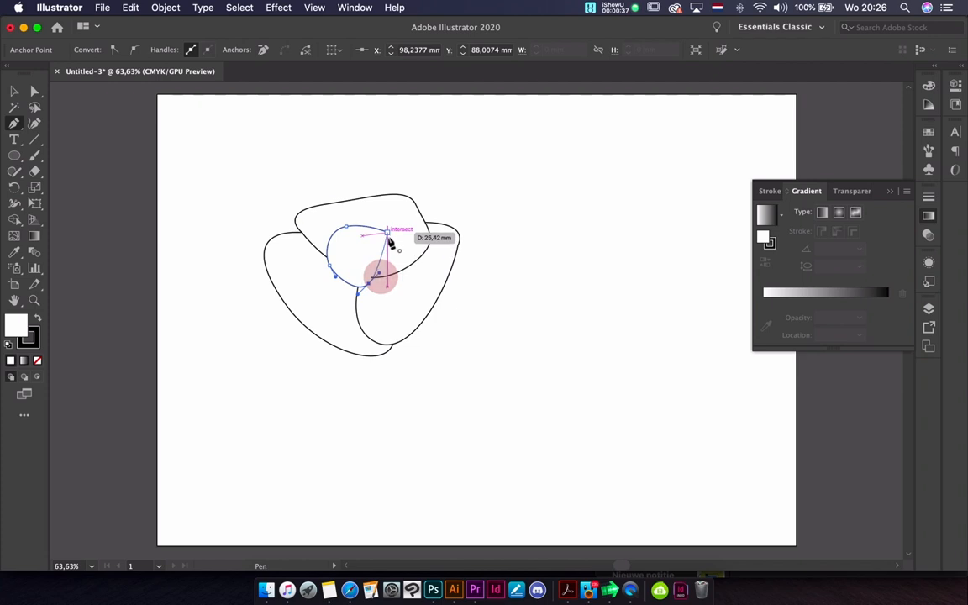
left_click(382, 227)
left_click_drag(381, 225, 377, 217)
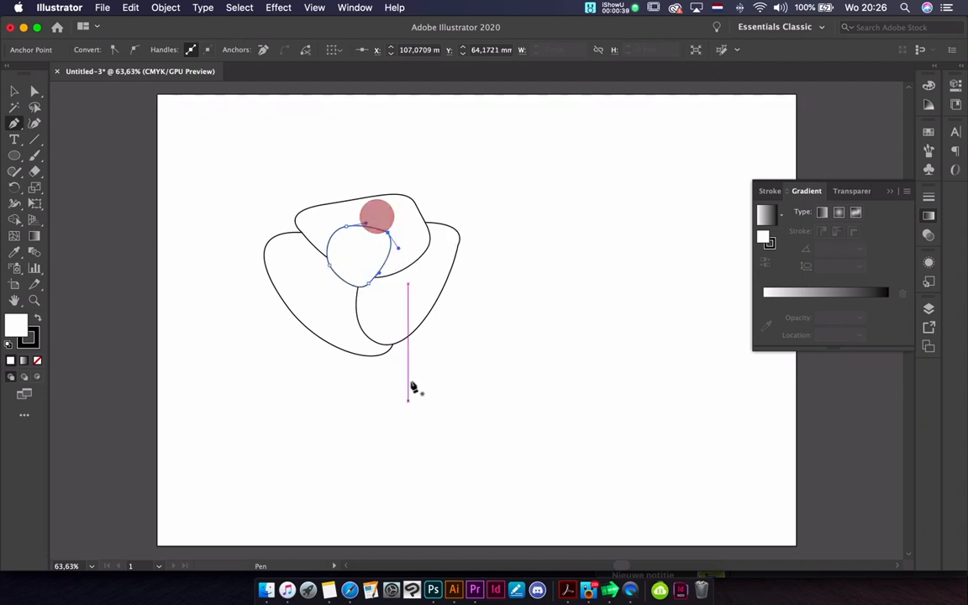
Draw a closed, S-curved stem from the base of the petals down to the lower edge of the artboard
left_click(402, 340)
left_click_drag(421, 426, 463, 457)
left_click(422, 523)
left_click_drag(422, 523, 414, 531)
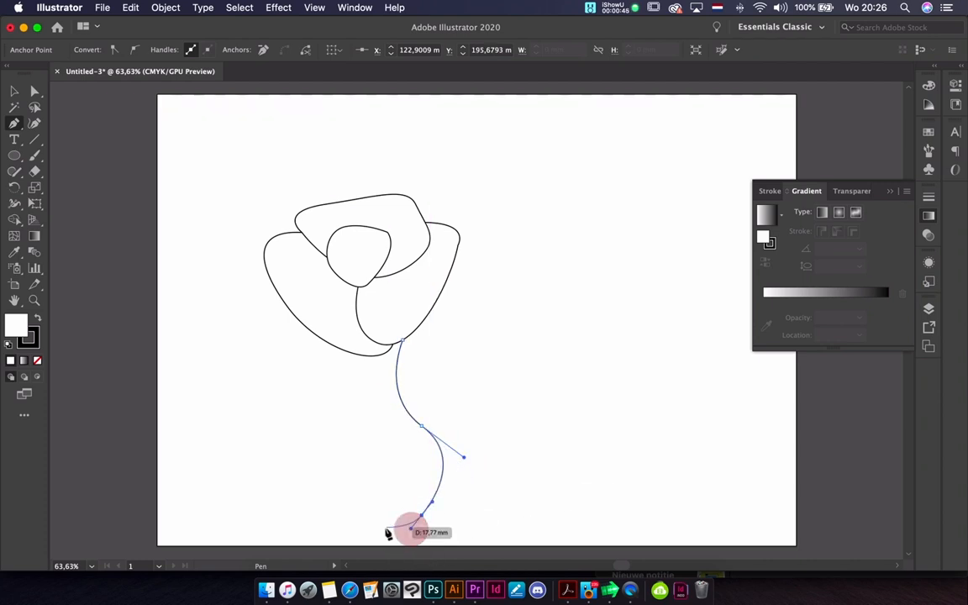
left_click(392, 532)
left_click(372, 536)
left_click(406, 492)
left_click(403, 437)
left_click(393, 417)
left_click(370, 382)
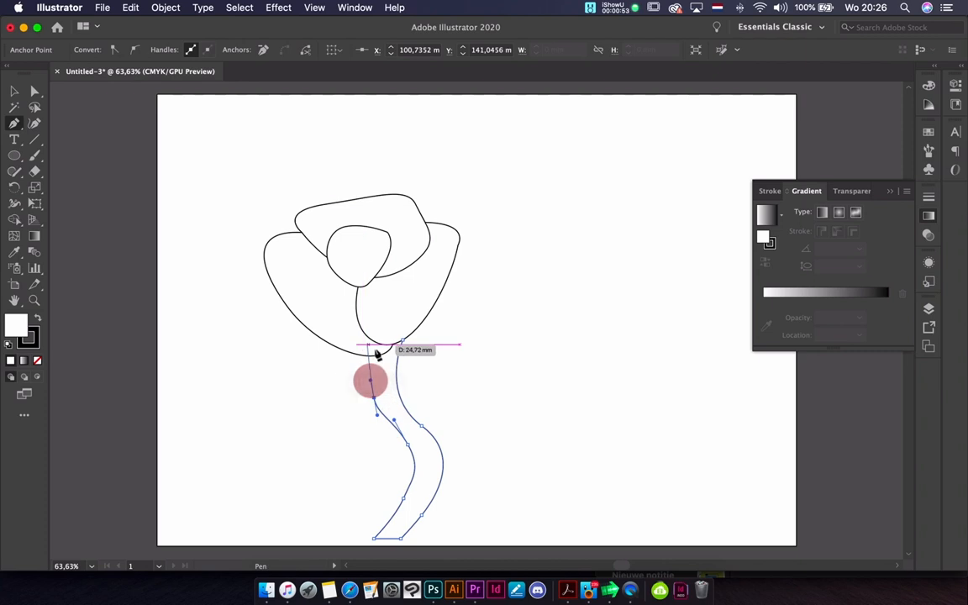
left_click(384, 340)
left_click(403, 336)
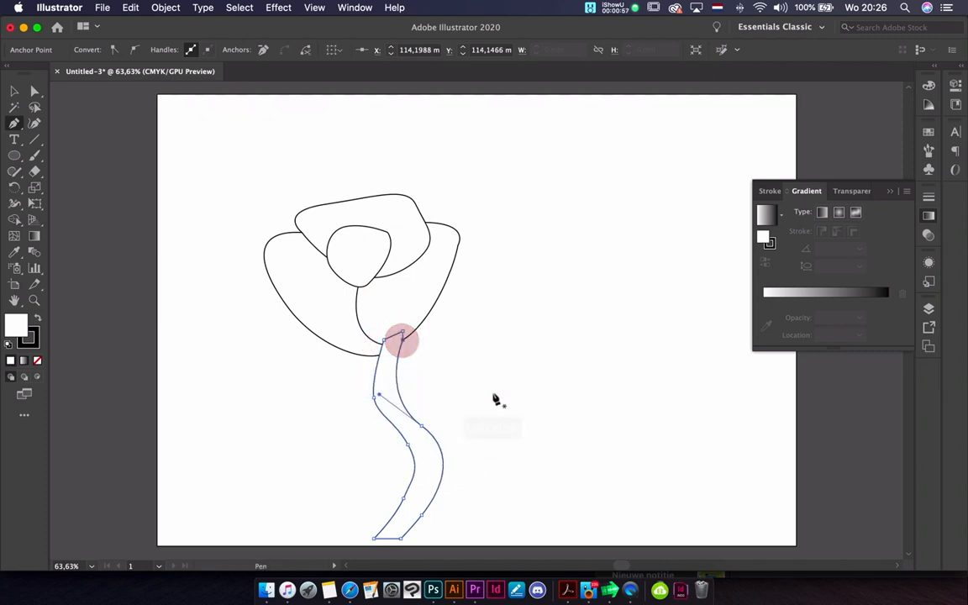
Draw a closed leaf shape pointing up and outward, just to the right of the stem
left_click(454, 453)
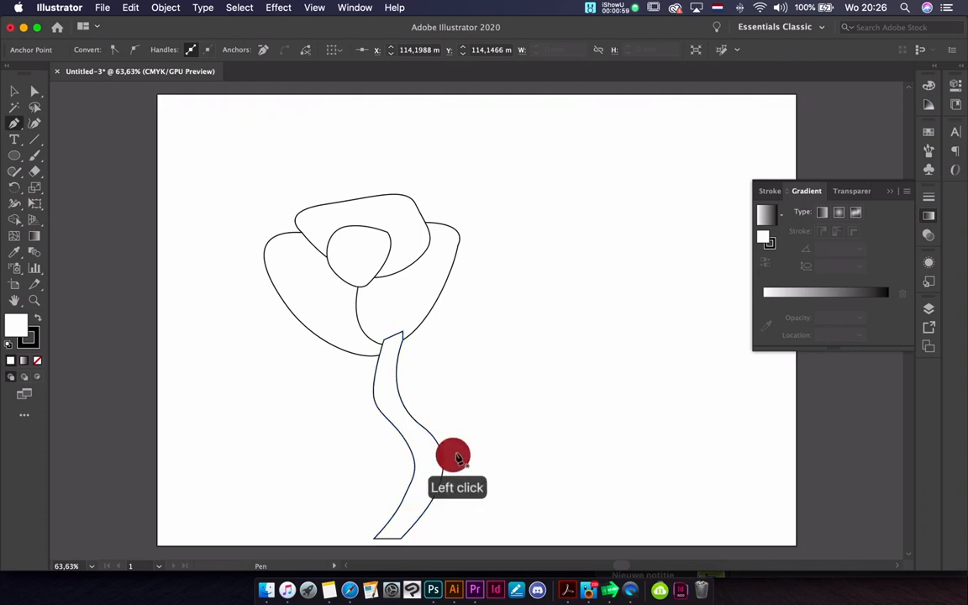
left_click_drag(479, 440, 504, 427)
left_click(537, 414)
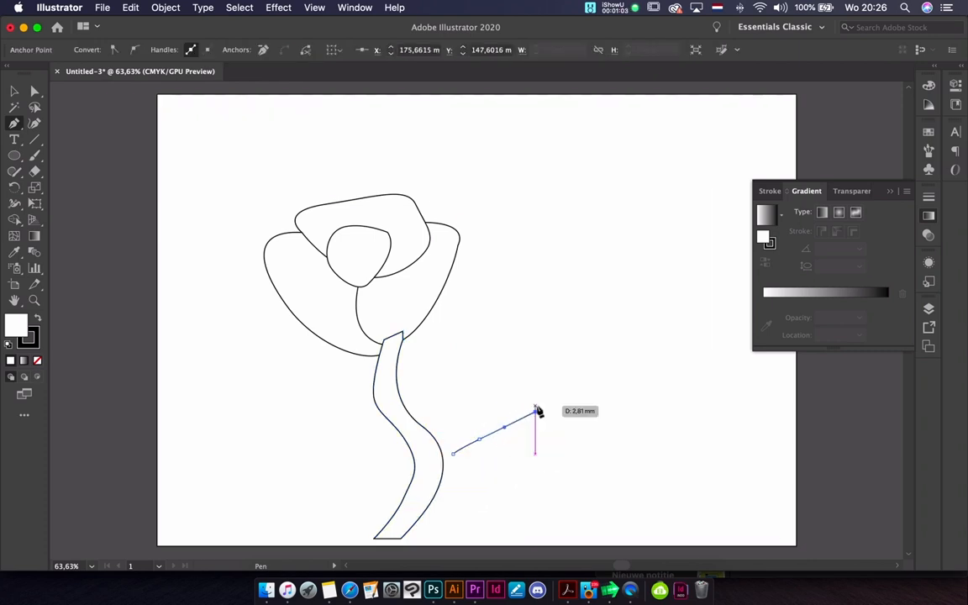
left_click_drag(560, 372, 453, 396)
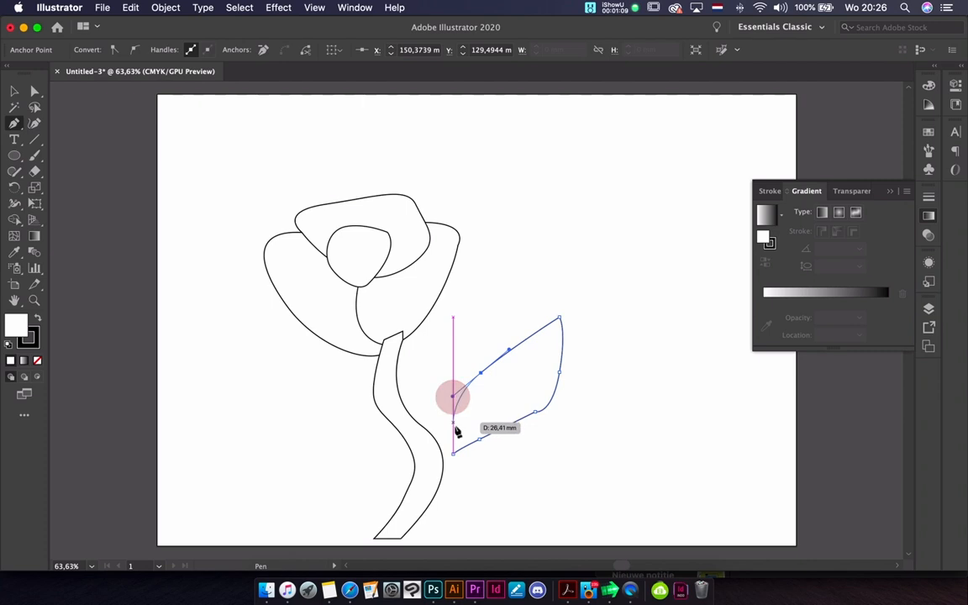
left_click(452, 451)
Draw a closed, pointed leaf shape lying roughly horizontal on the left side of the stem
left_click(383, 461)
left_click_drag(321, 425, 236, 420)
left_click(221, 438)
left_click_drag(263, 465, 305, 476)
left_click(381, 462)
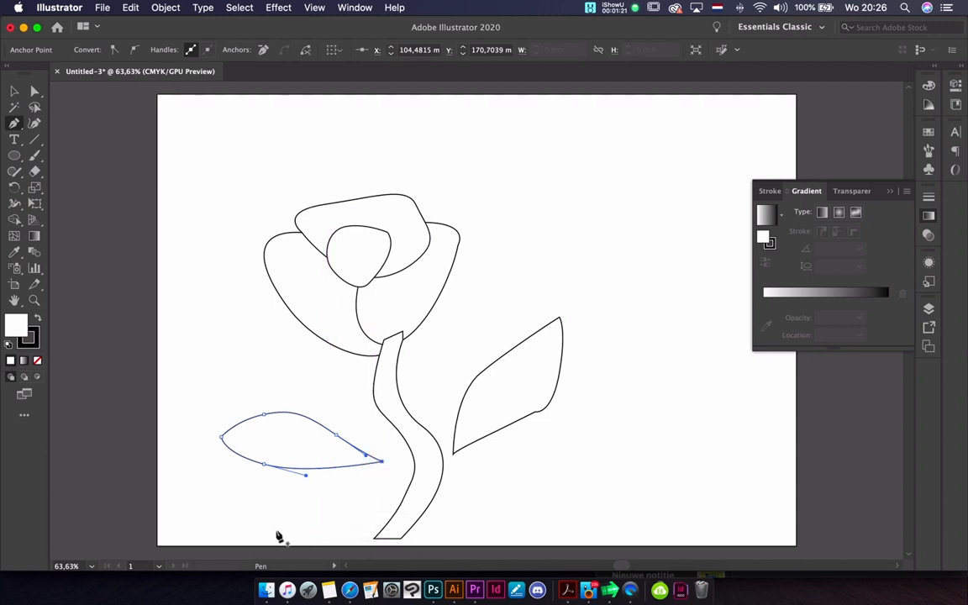
Draw a closed ground shape with a jagged upper edge along the full lower edge of the artboard, covering the stem's foot
left_click(162, 539)
left_click(186, 519)
left_click(223, 528)
left_click(260, 518)
left_click(295, 524)
left_click(337, 519)
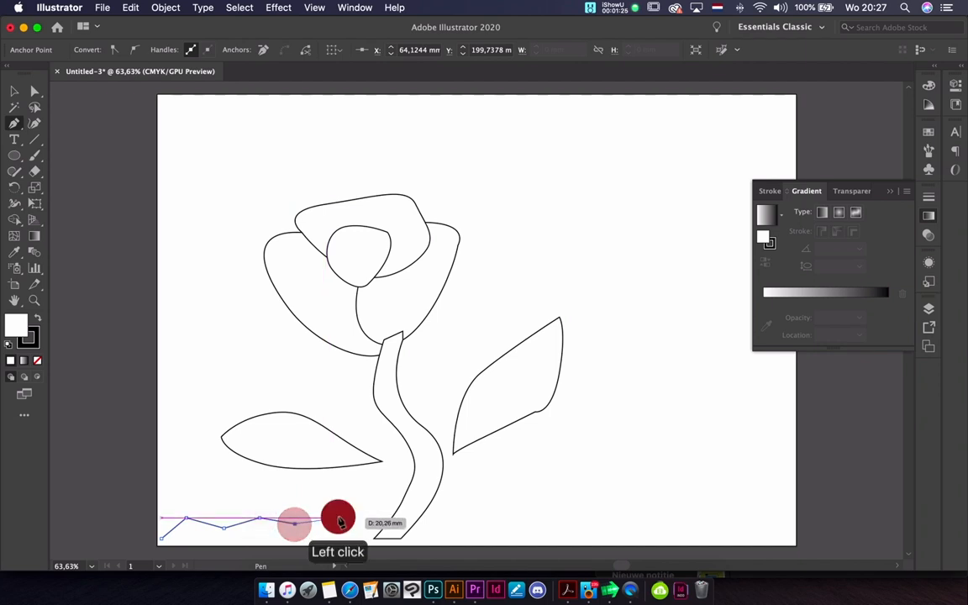
left_click(371, 537)
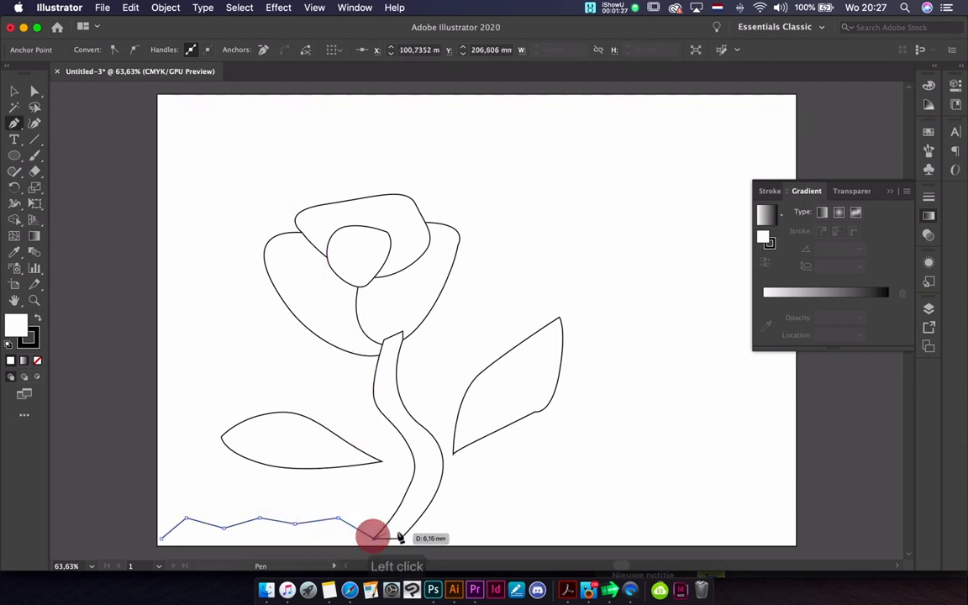
key("super+z")
left_click(370, 522)
left_click(408, 519)
left_click(428, 523)
left_click(476, 518)
left_click(521, 527)
left_click(570, 528)
left_click(595, 511)
left_click(635, 517)
left_click(673, 510)
left_click(695, 516)
left_click(730, 504)
left_click(749, 520)
left_click(770, 511)
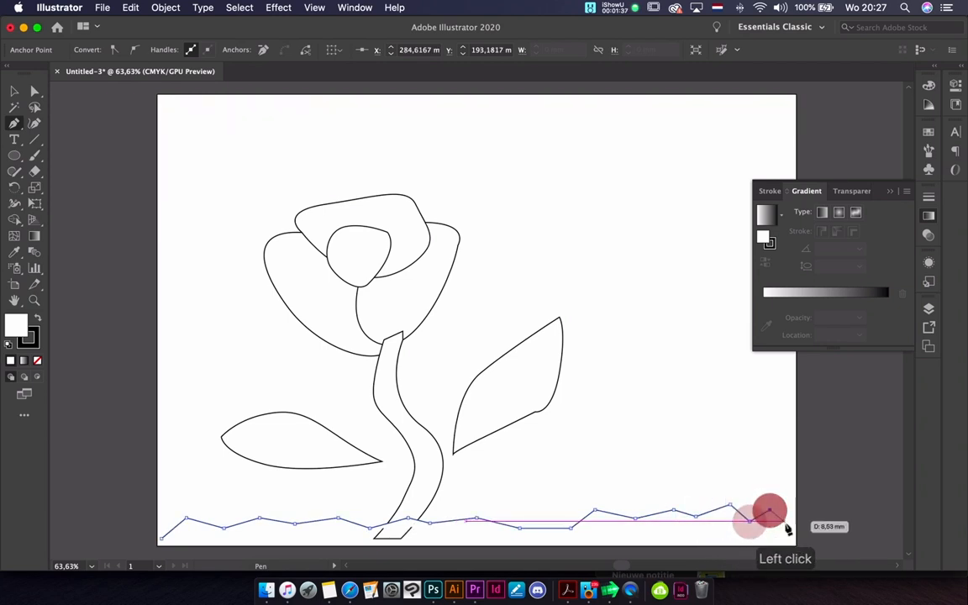
left_click(795, 521)
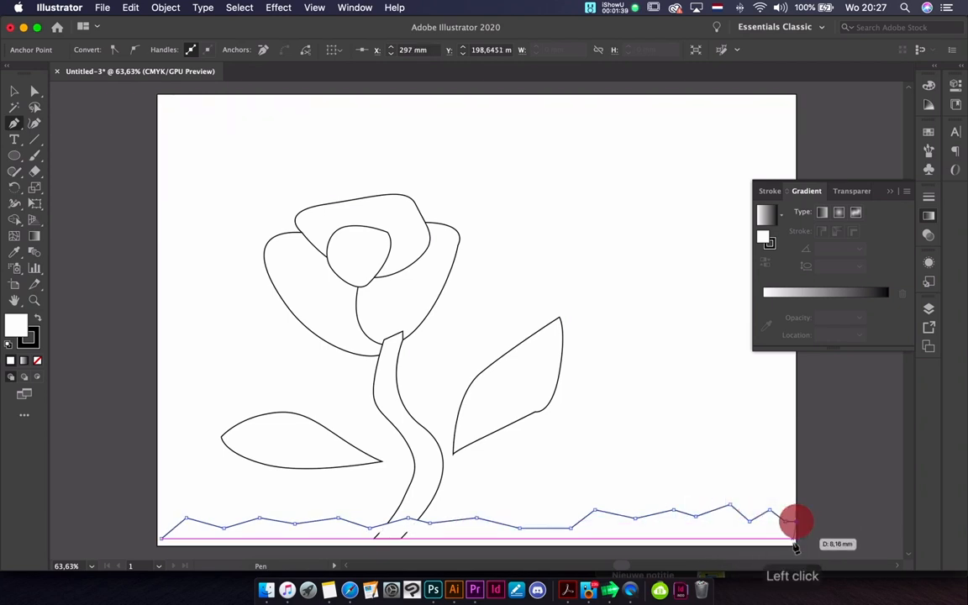
left_click(795, 545)
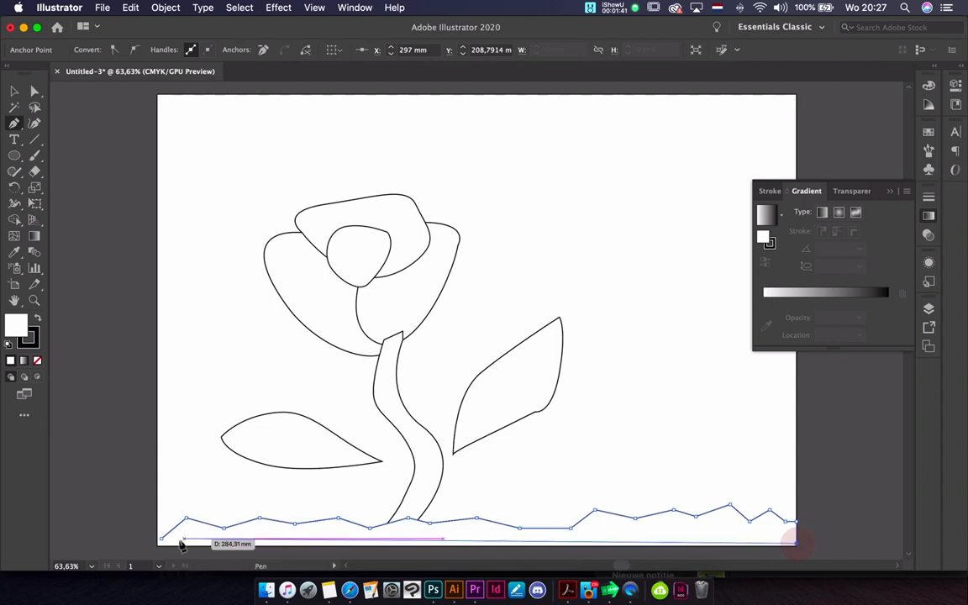
left_click(161, 546)
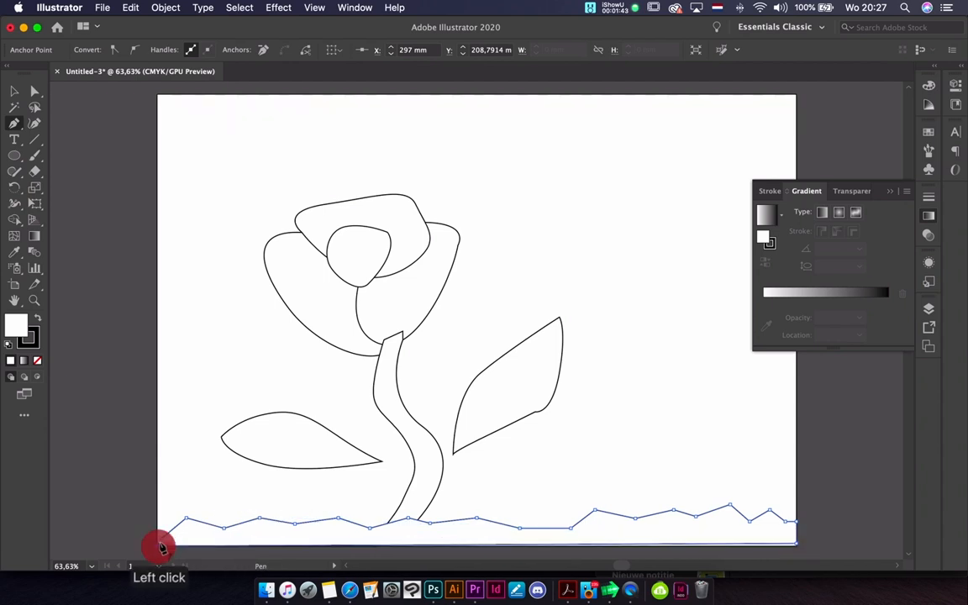
Send the small centre petal backward in the stacking order, behind the upper and right petals
left_click(15, 93)
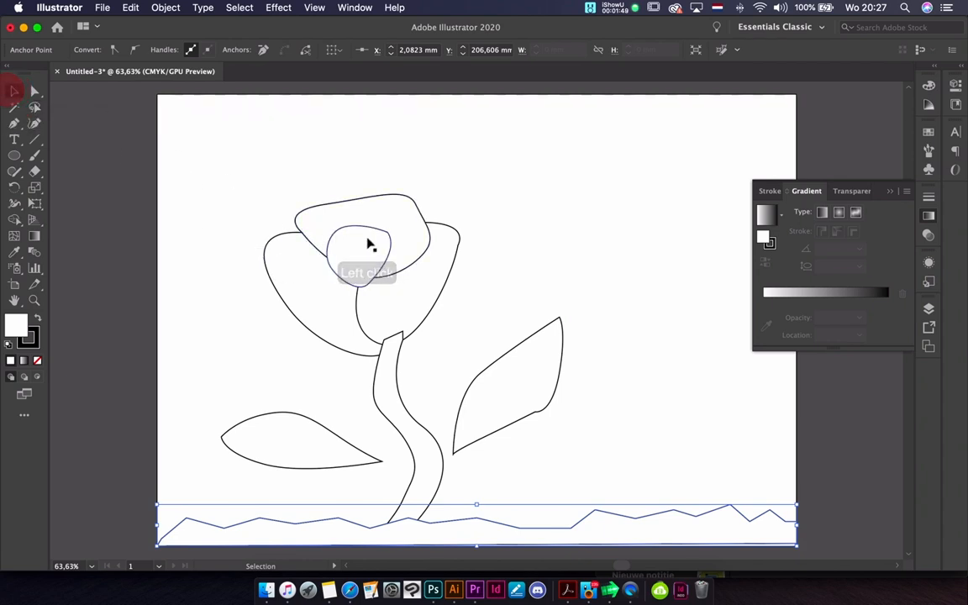
left_click(368, 241)
key("super+bracketleft")
key("super+bracketleft")
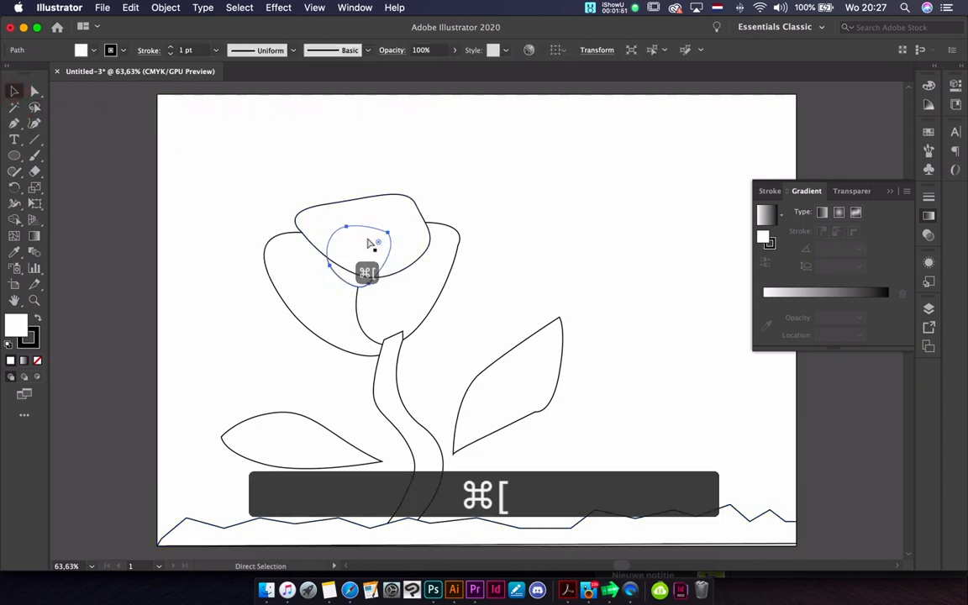
Send the wide upper petal backward until it sits behind all the other petals
scroll(367, 242, "up", 2)
left_click(420, 225)
key("super+bracketleft")
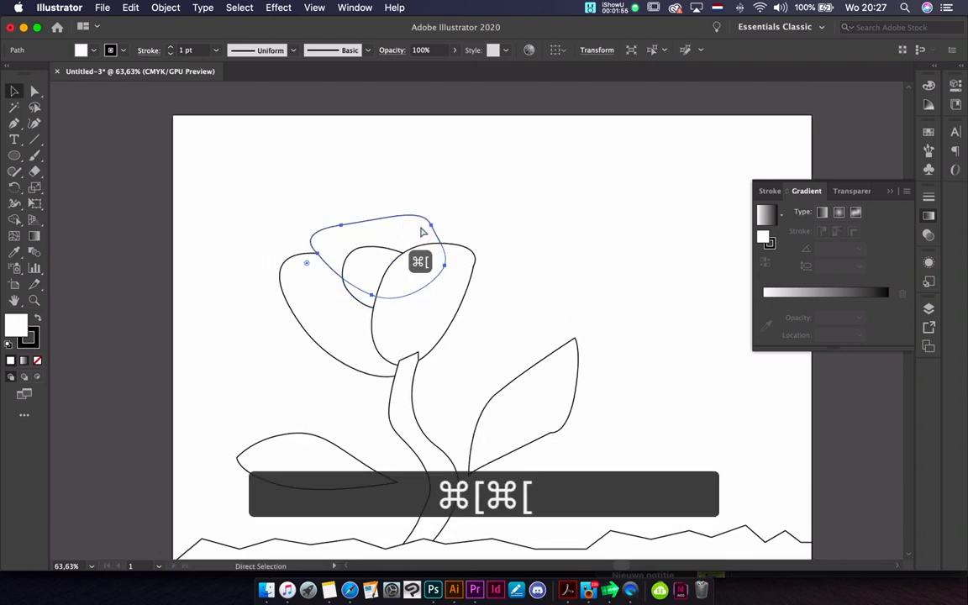
key("super+bracketleft")
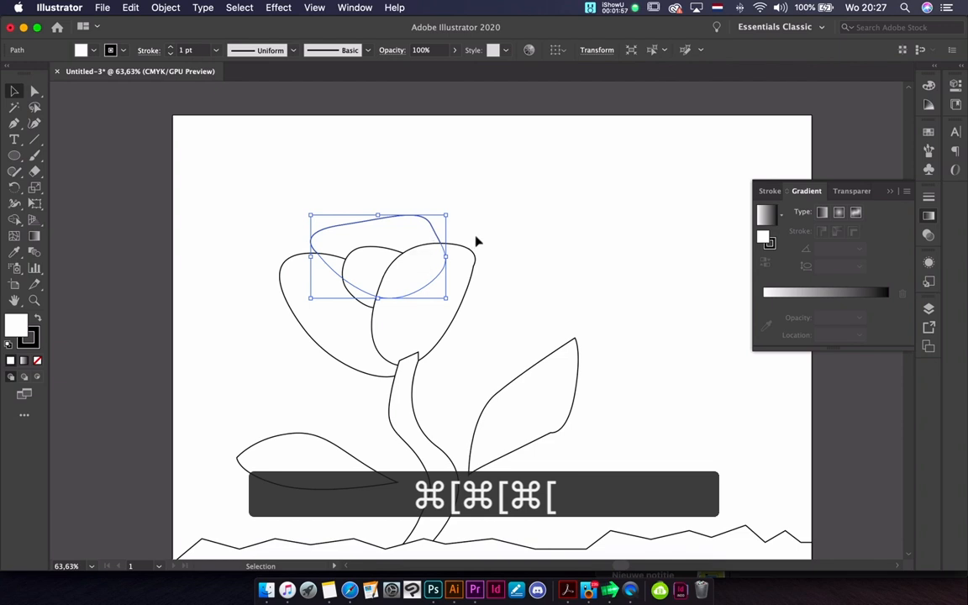
left_click(512, 227)
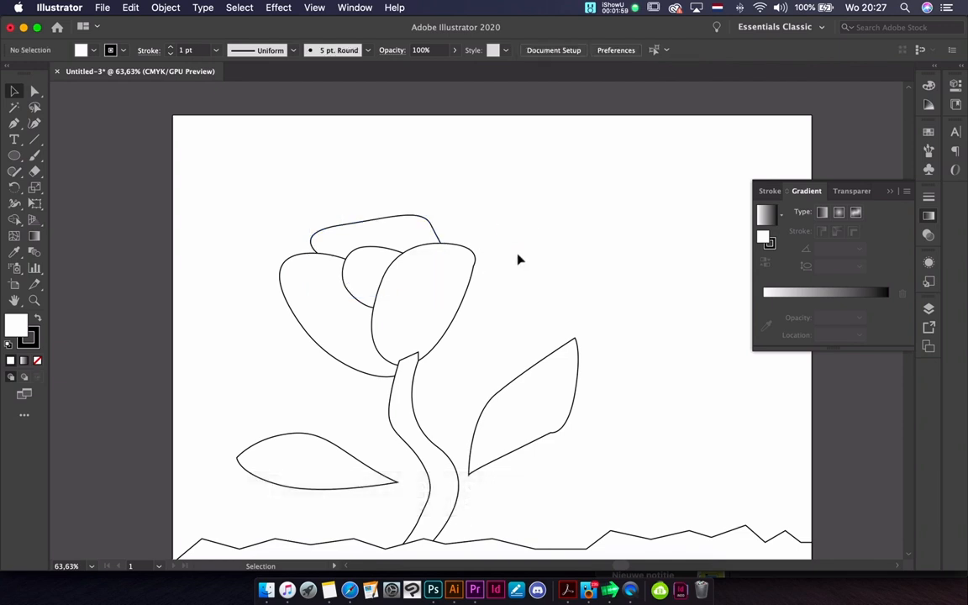
Send the stem backward in the stacking order until it lies behind the petals
left_click(400, 438)
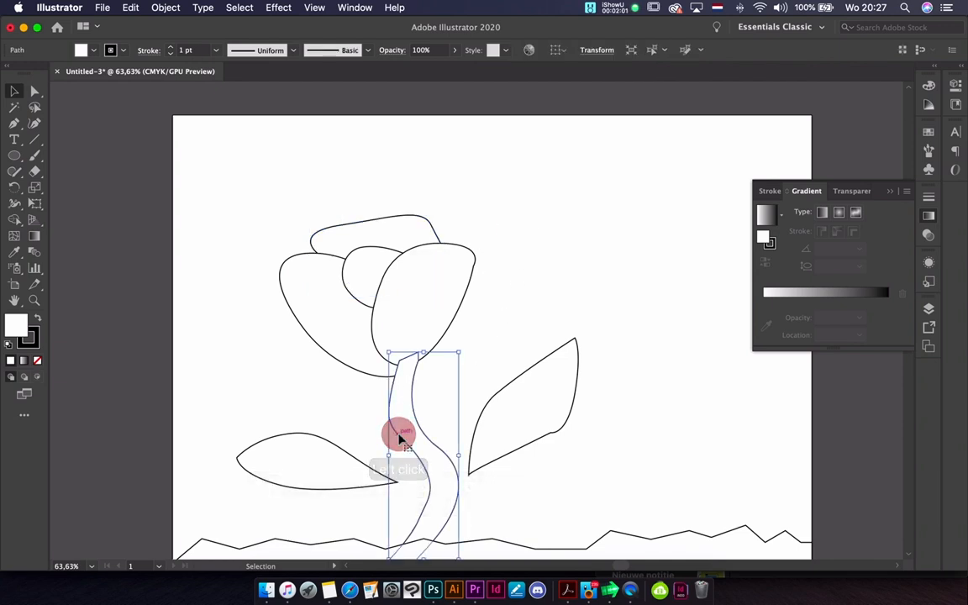
key("super+bracketleft")
key("super+bracketleft")
key("super+bracketleft")
key("super+bracketleft")
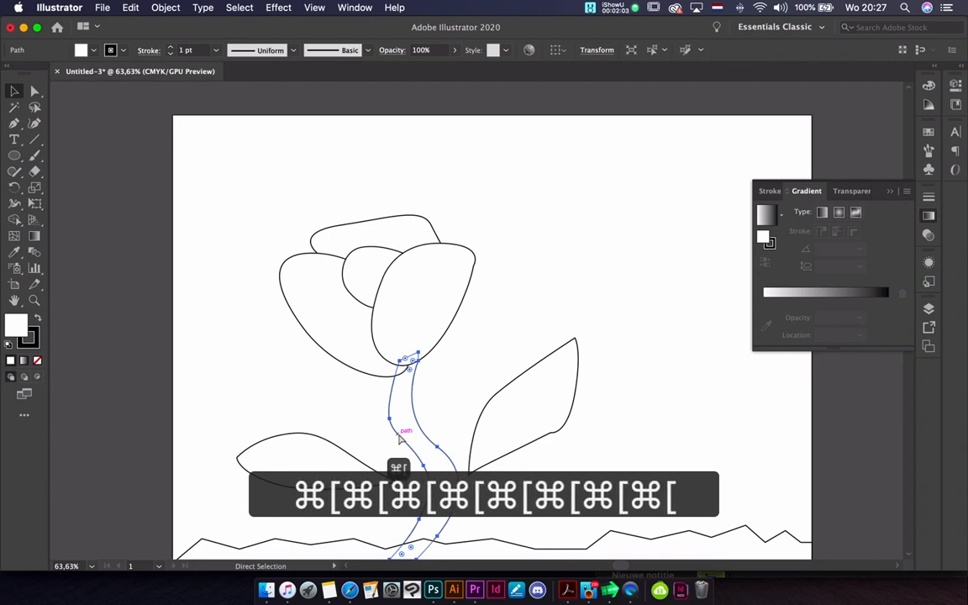
left_click(552, 271)
Move the left and right leaves inward so that their tips touch the stem
left_click_drag(364, 469, 388, 446)
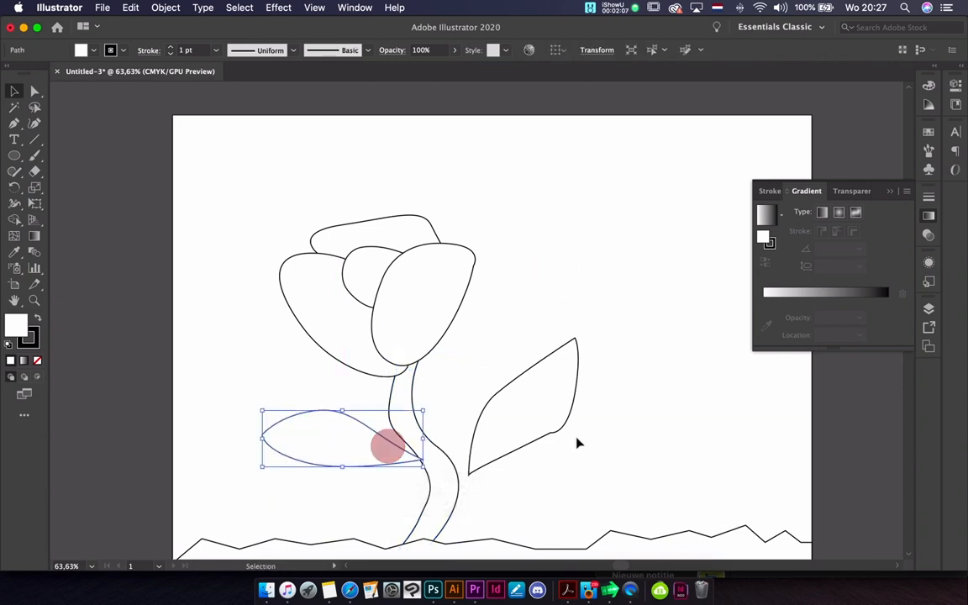
left_click_drag(548, 432, 522, 412)
left_click(655, 445)
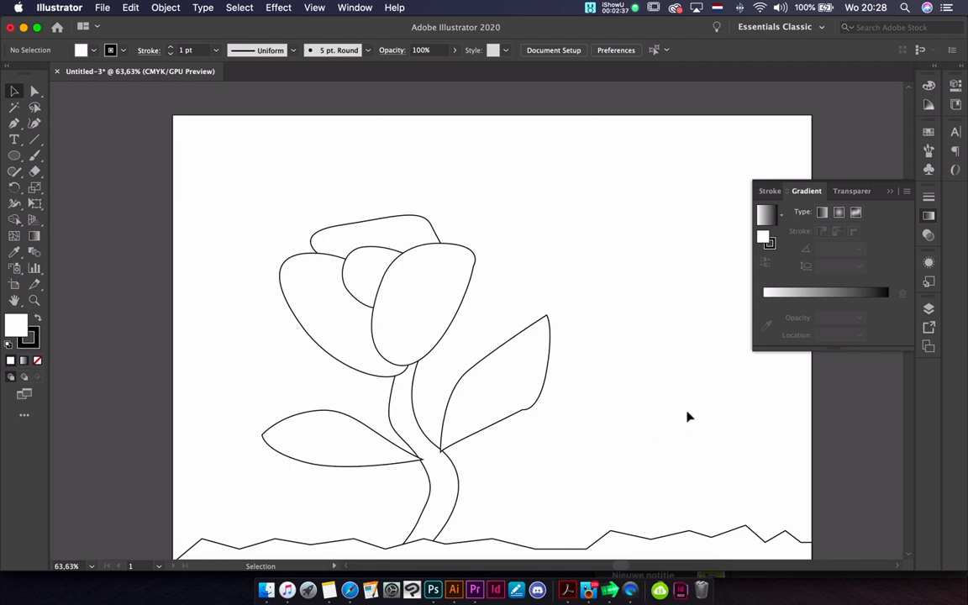
Select the right petal and open the Fruits and Vegetables gradient swatch library
left_click(469, 284)
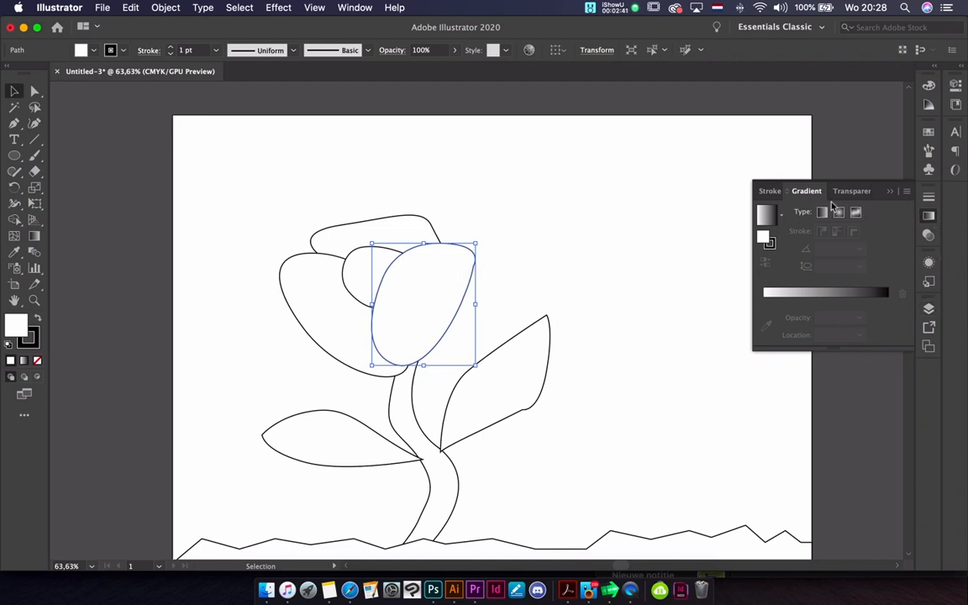
left_click(929, 132)
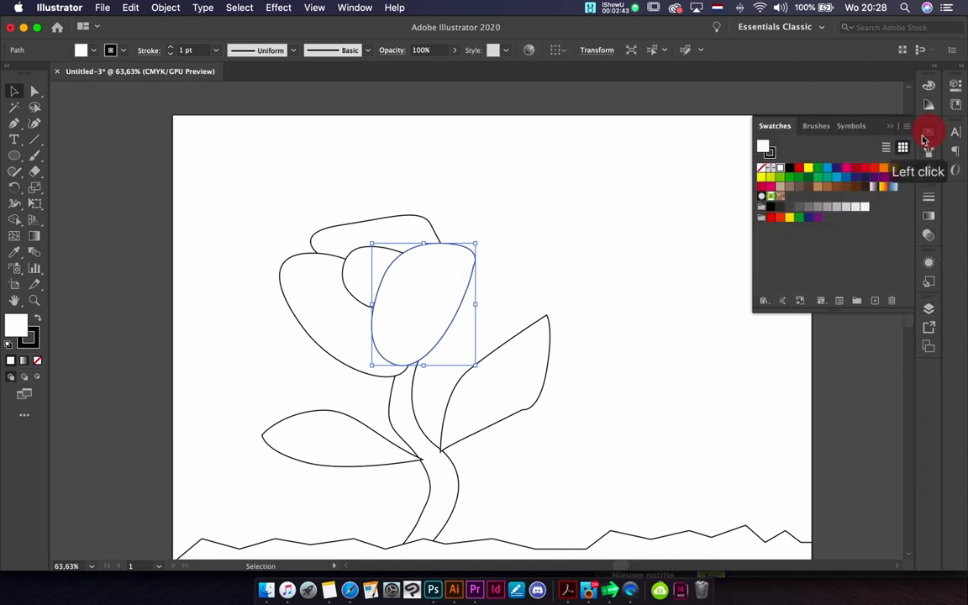
left_click(763, 302)
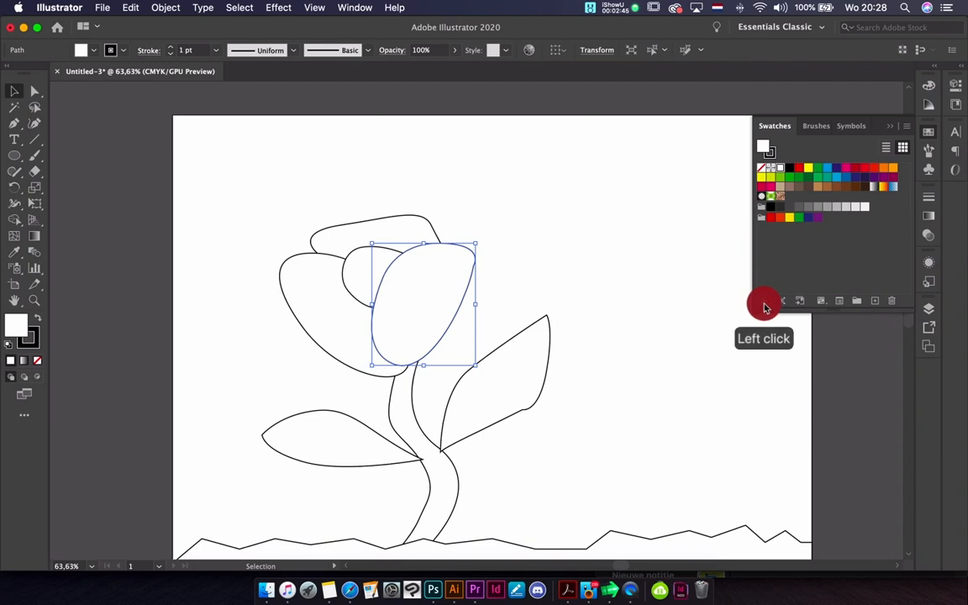
mouse_move(772, 280)
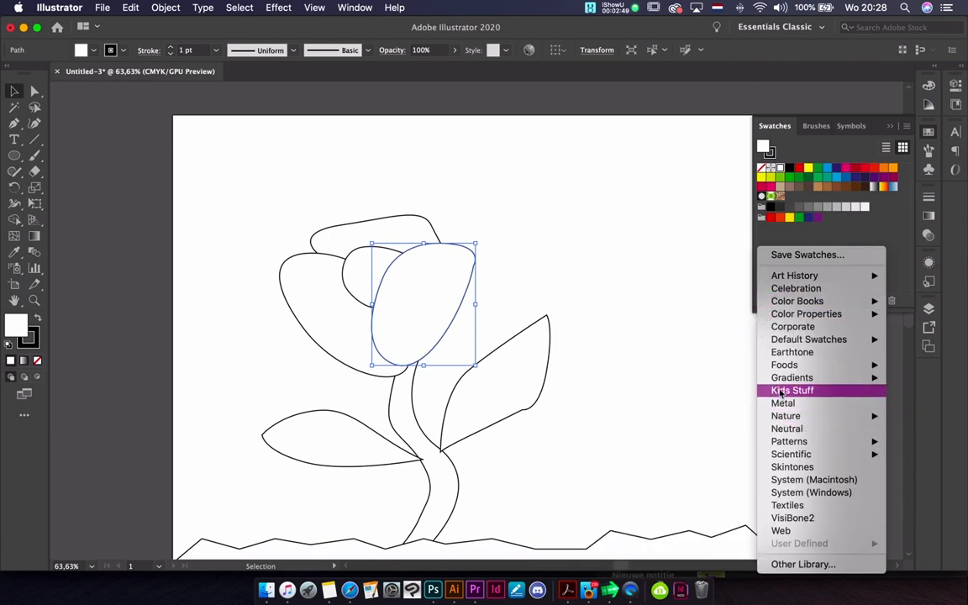
mouse_move(784, 381)
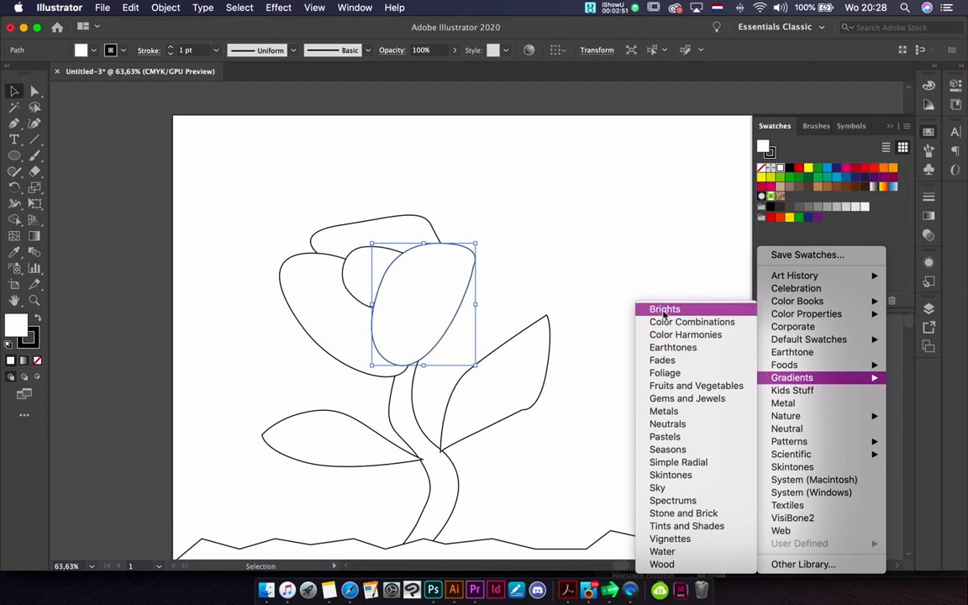
left_click(676, 386)
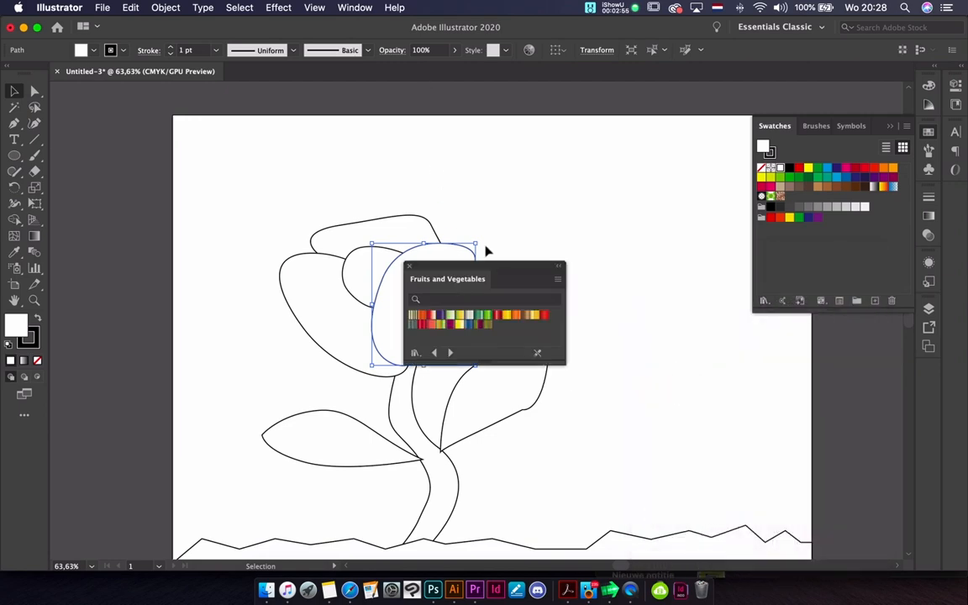
Try a purple Fruits and Vegetables gradient and a dark red Gems and Jewels gradient on the right petal
left_click_drag(476, 266, 632, 188)
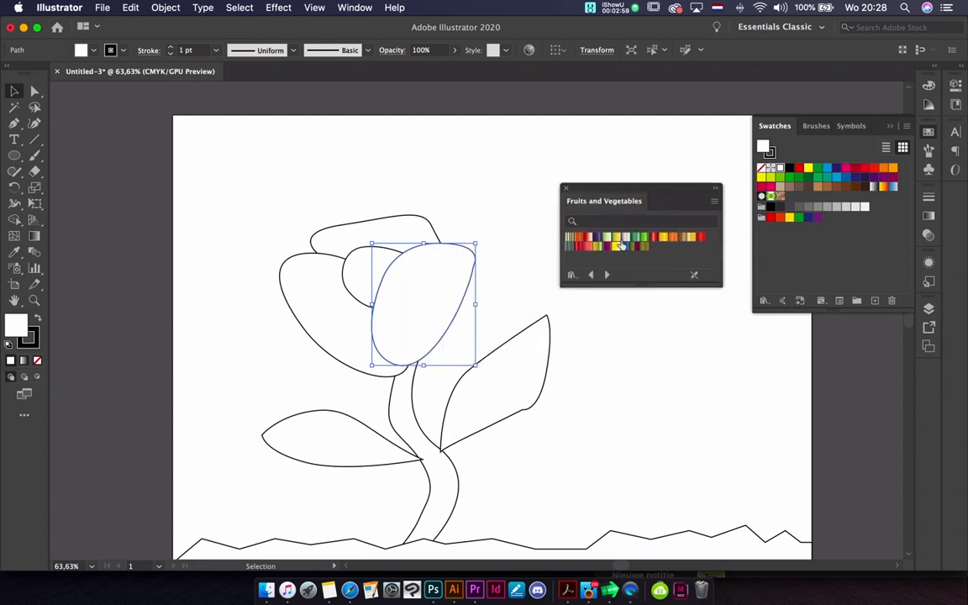
left_click(612, 249)
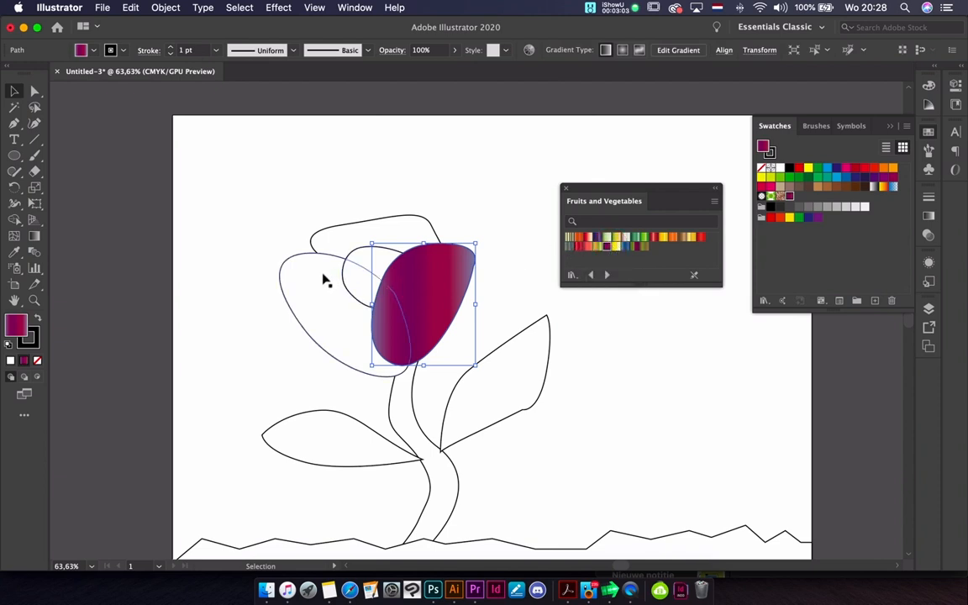
left_click(607, 276)
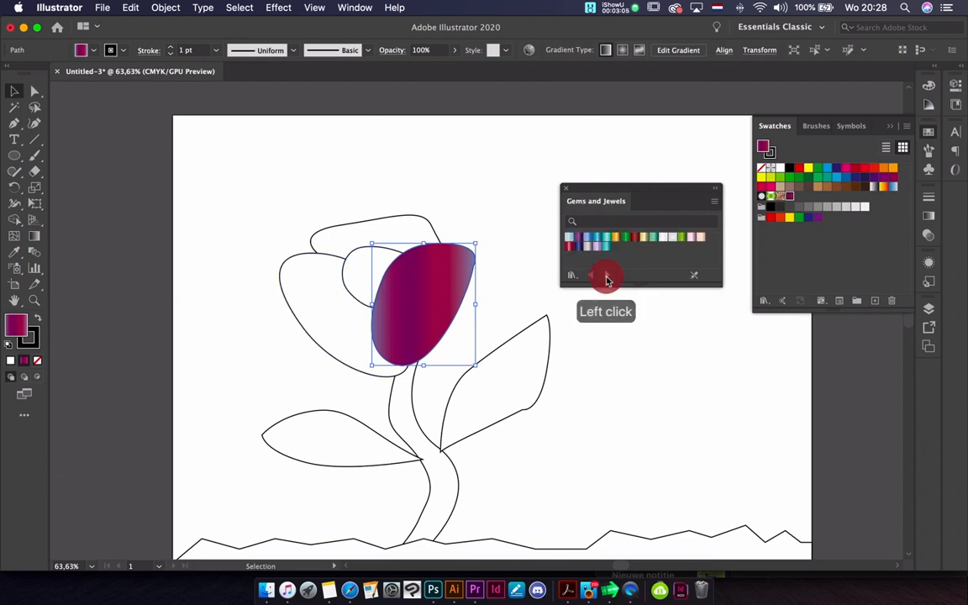
left_click(635, 237)
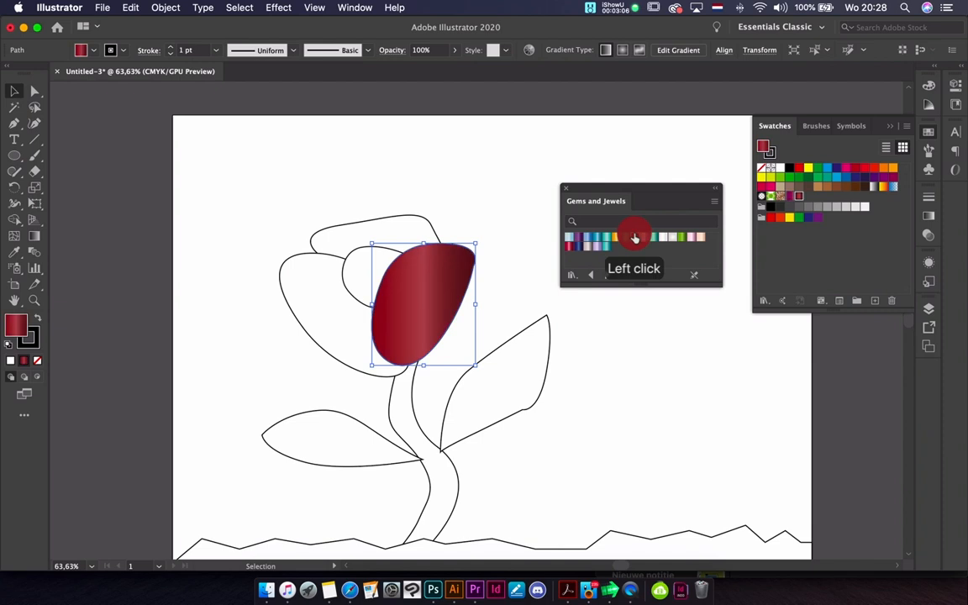
Load the Earthtones gradient library and fill the right petal with its dark red linear gradient
left_click(590, 278)
left_click(588, 277)
left_click(590, 278)
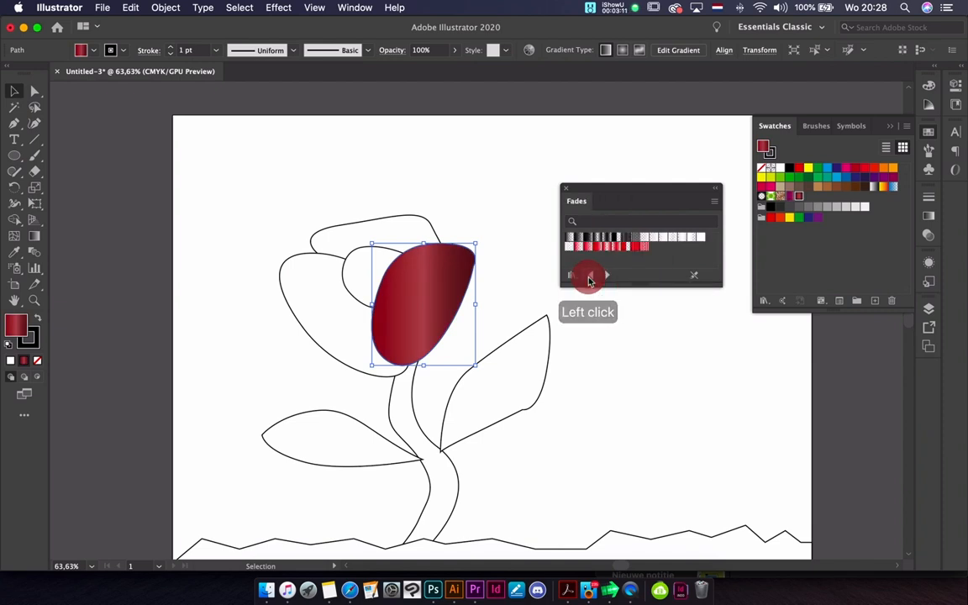
left_click(606, 278)
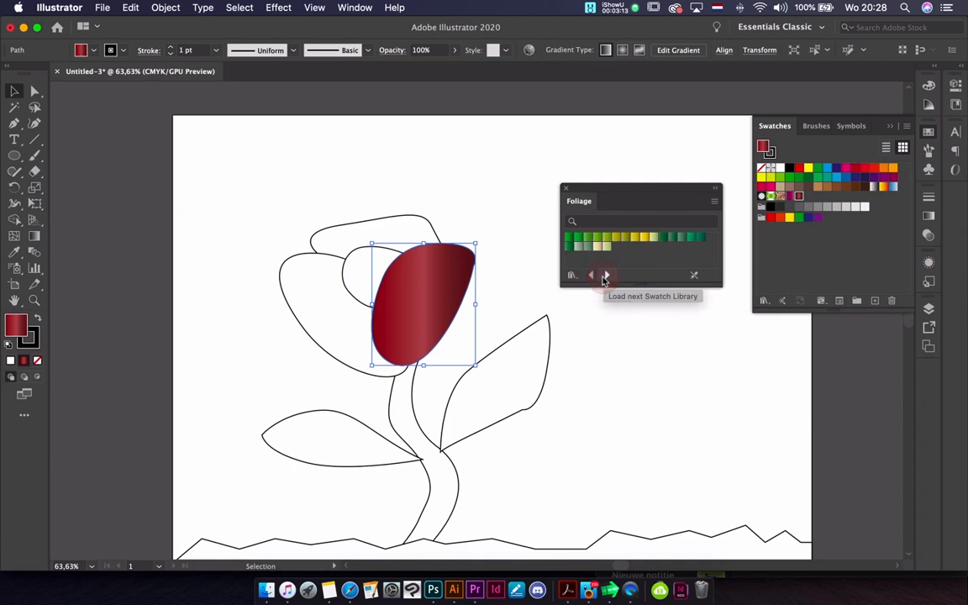
left_click(590, 276)
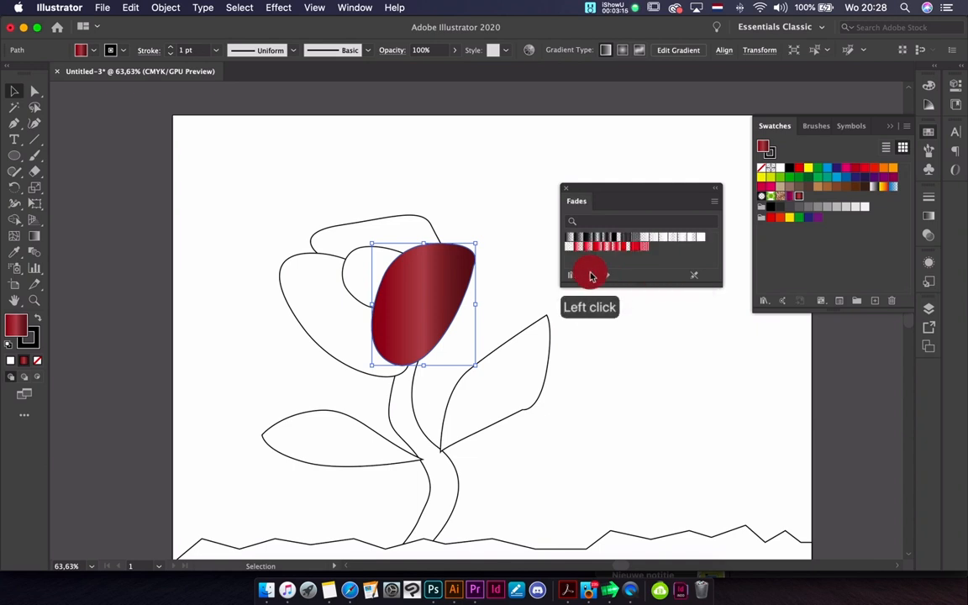
left_click(591, 276)
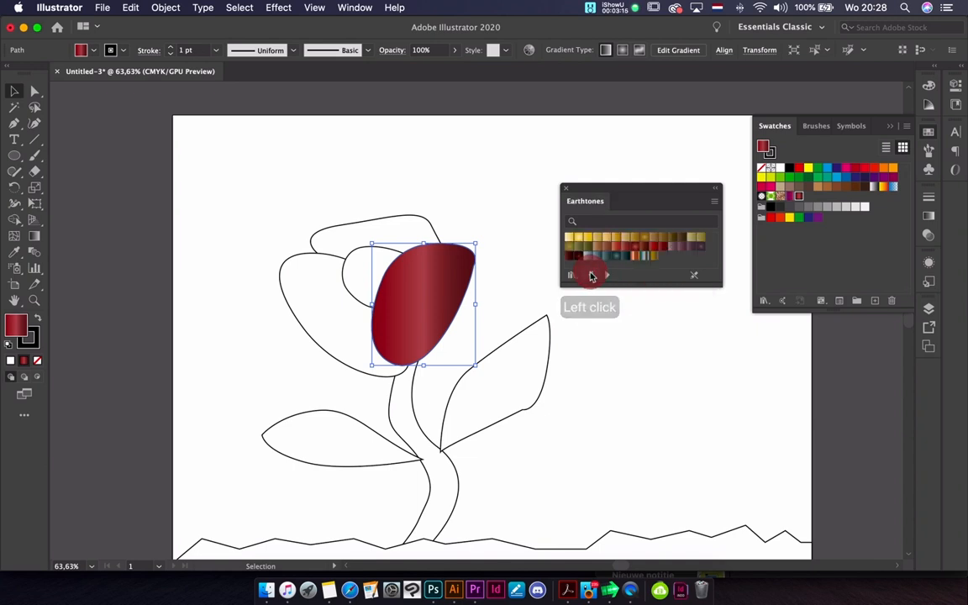
left_click(644, 250)
left_click(656, 251)
Fill the left petal and the wide upper petal with the same dark red Earthtones gradient
left_click(324, 299)
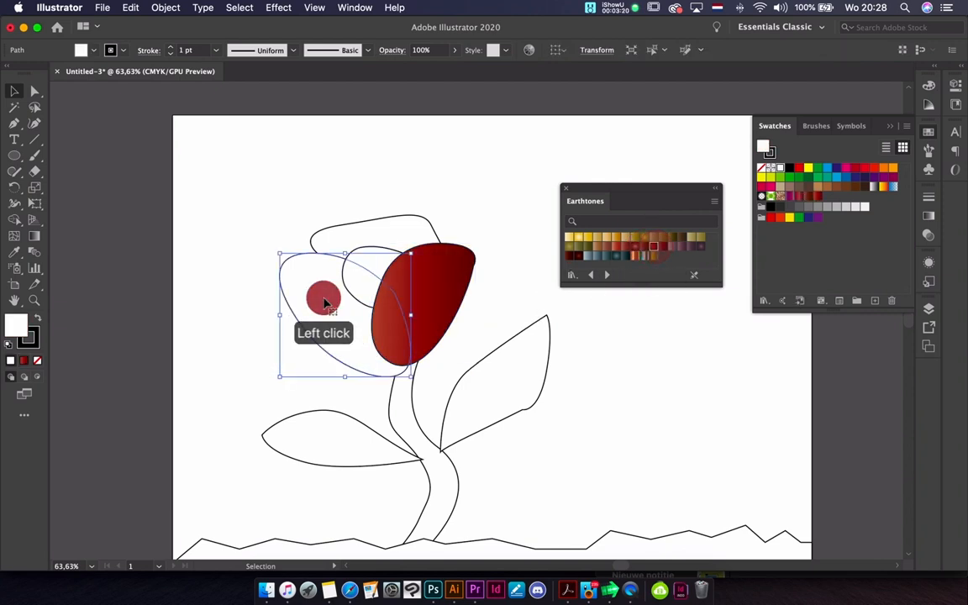
left_click(656, 250)
left_click(406, 232)
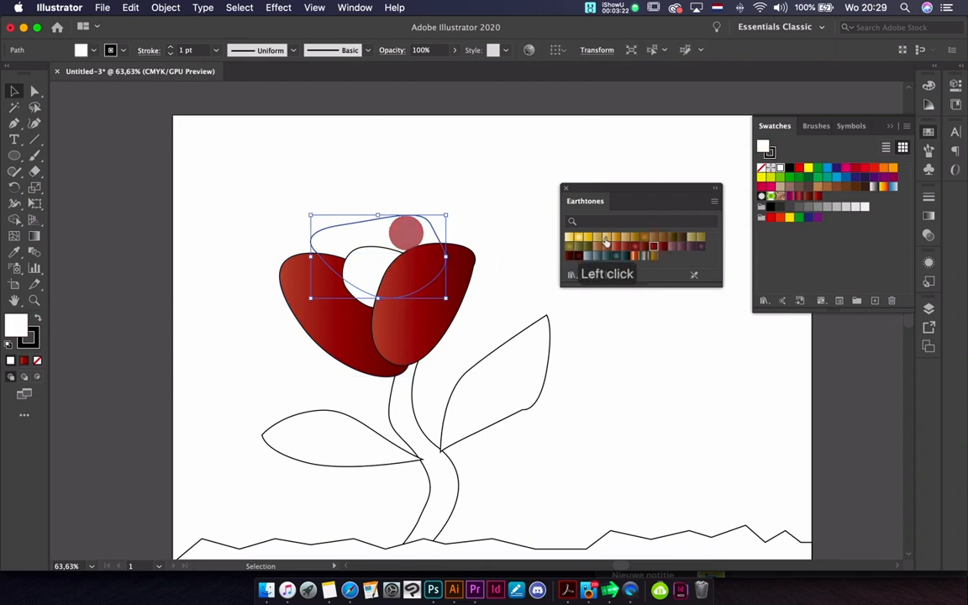
left_click(654, 248)
Fill the small inner shape of the flower with the very dark red radial gradient from Earthtones
left_click(363, 273)
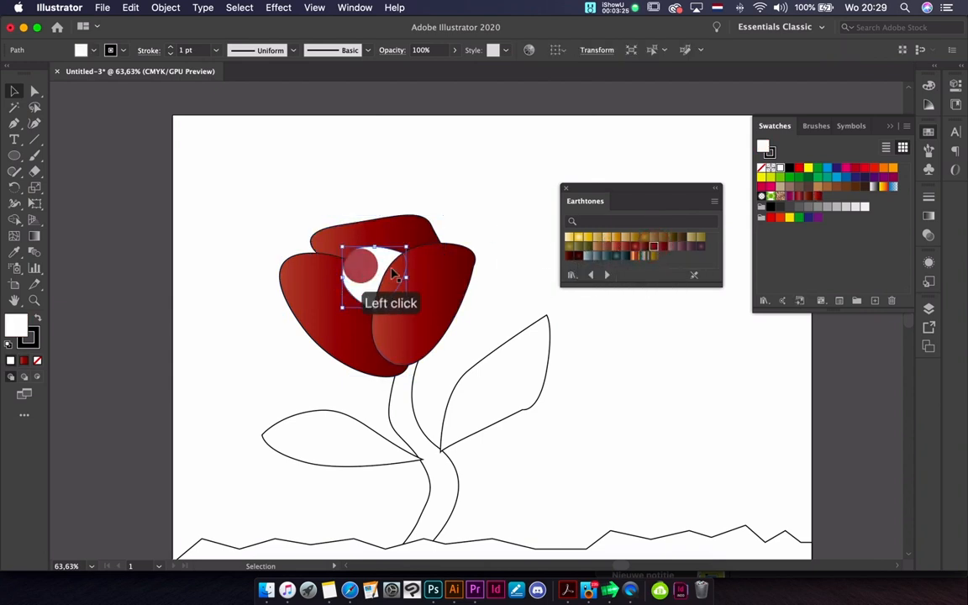
left_click(578, 239)
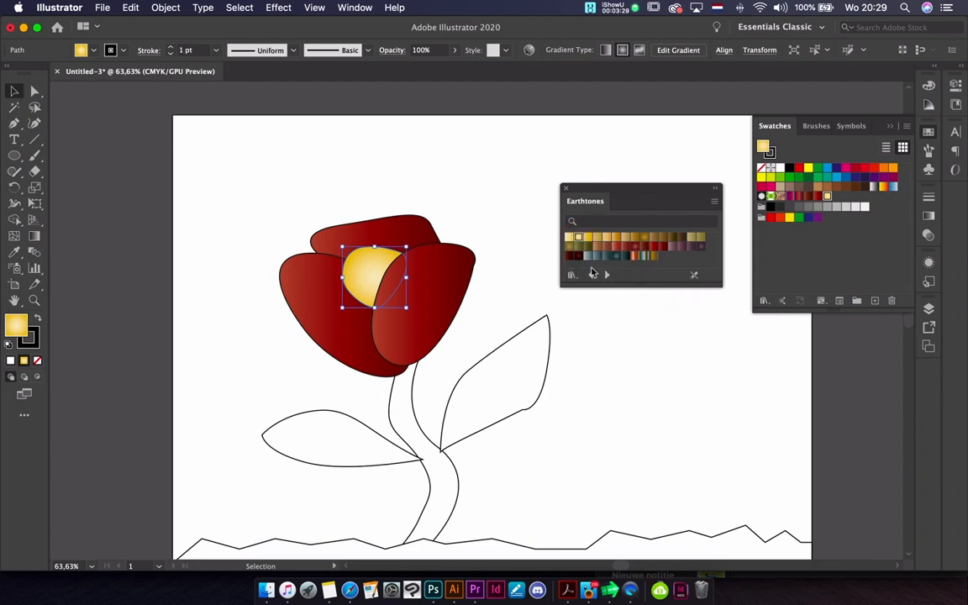
left_click(576, 257)
Load the Foliage gradient library and fill the stem with its third, olive-green gradient
left_click(609, 280)
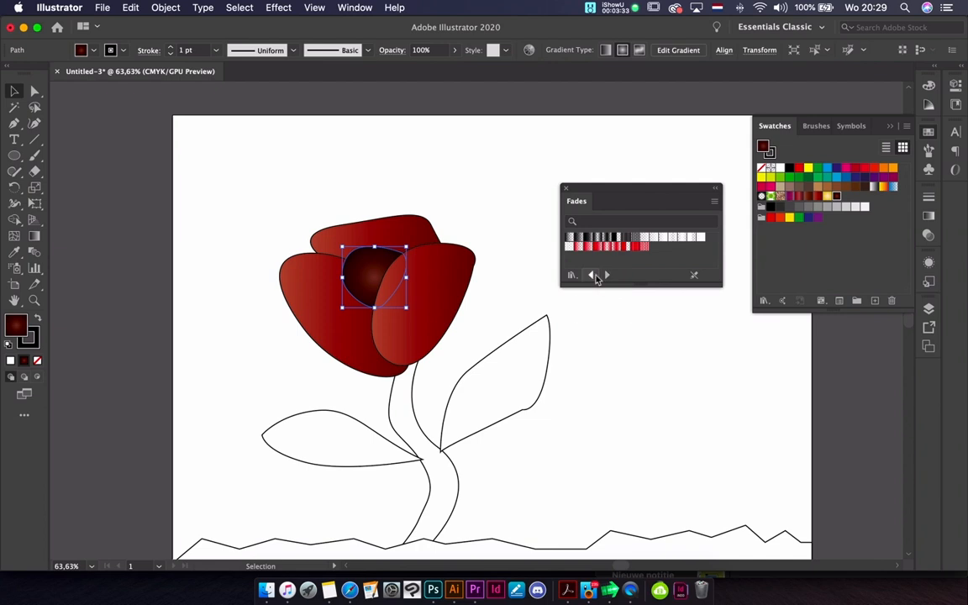
left_click(605, 278)
left_click(410, 383)
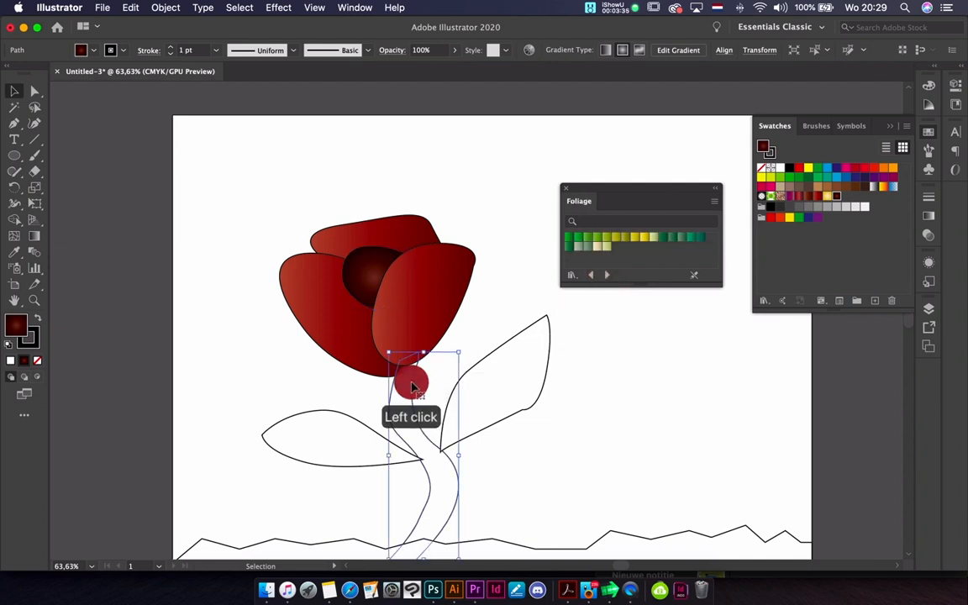
left_click(587, 238)
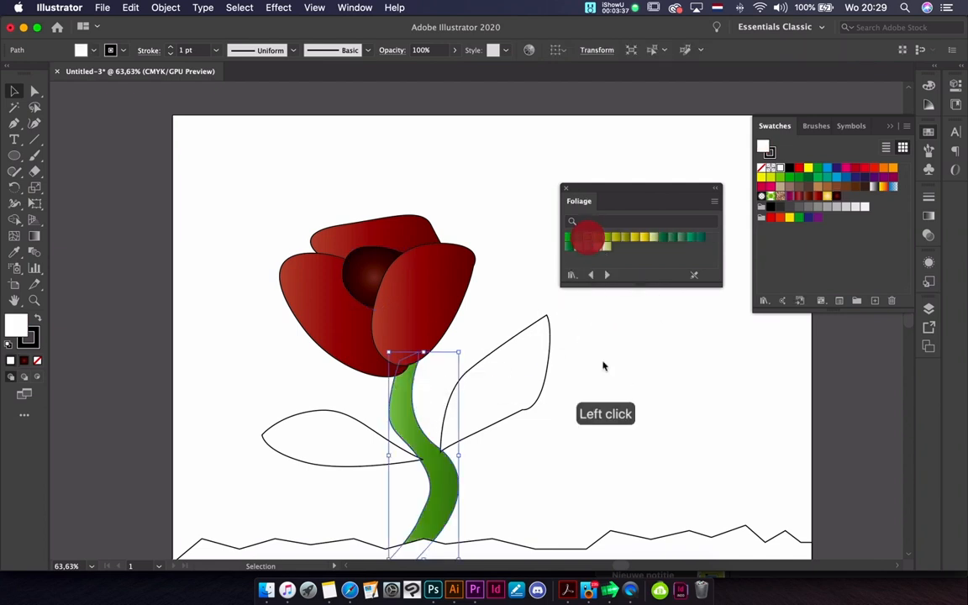
Fill the right leaf with the second Foliage gradient and the left leaf with the first one, both bright green
left_click(545, 374)
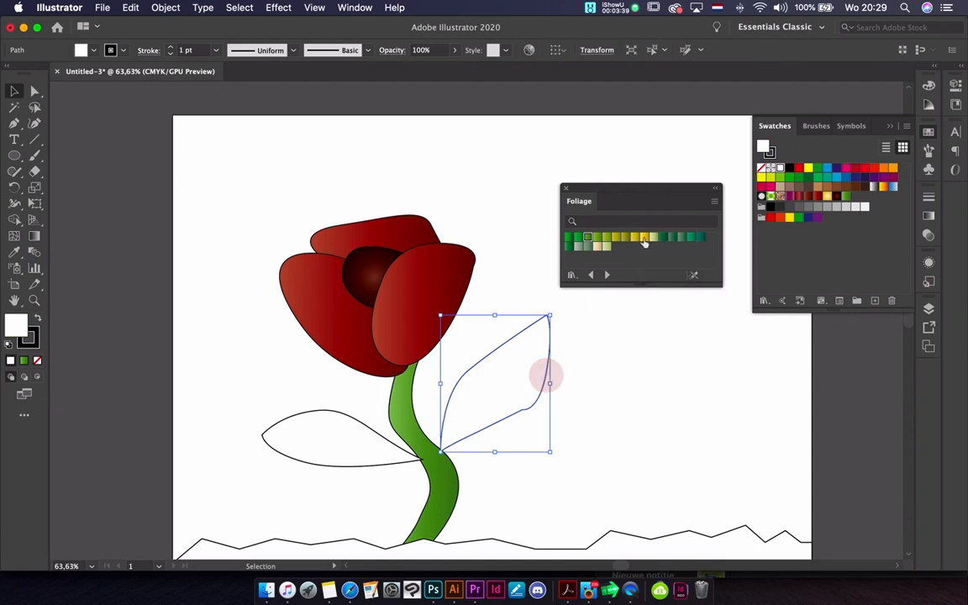
left_click(575, 237)
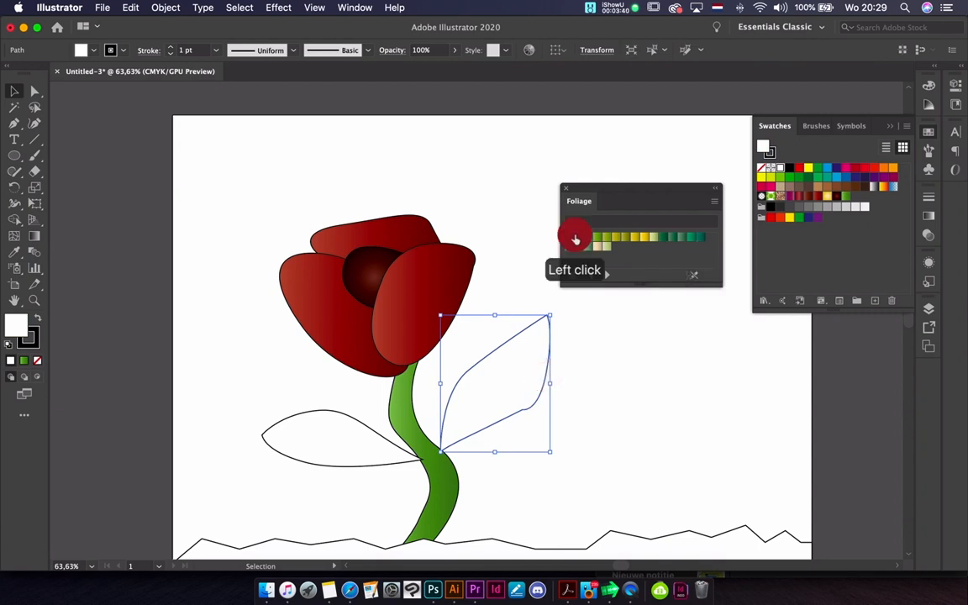
left_click(357, 419)
left_click(569, 238)
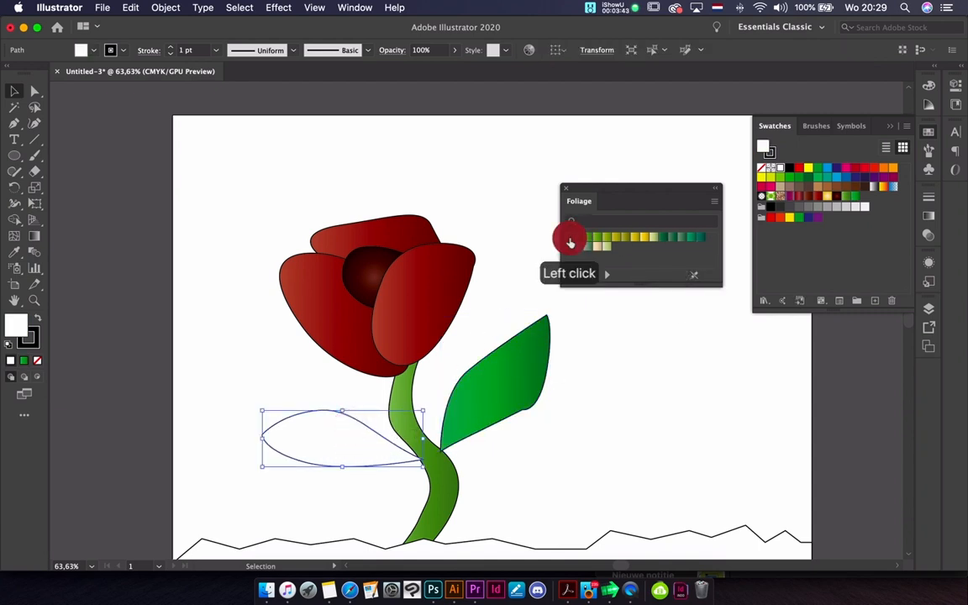
left_click(600, 414)
Fill the jagged ground shape with the same olive-green Foliage gradient as the stem
scroll(607, 420, "down", 2)
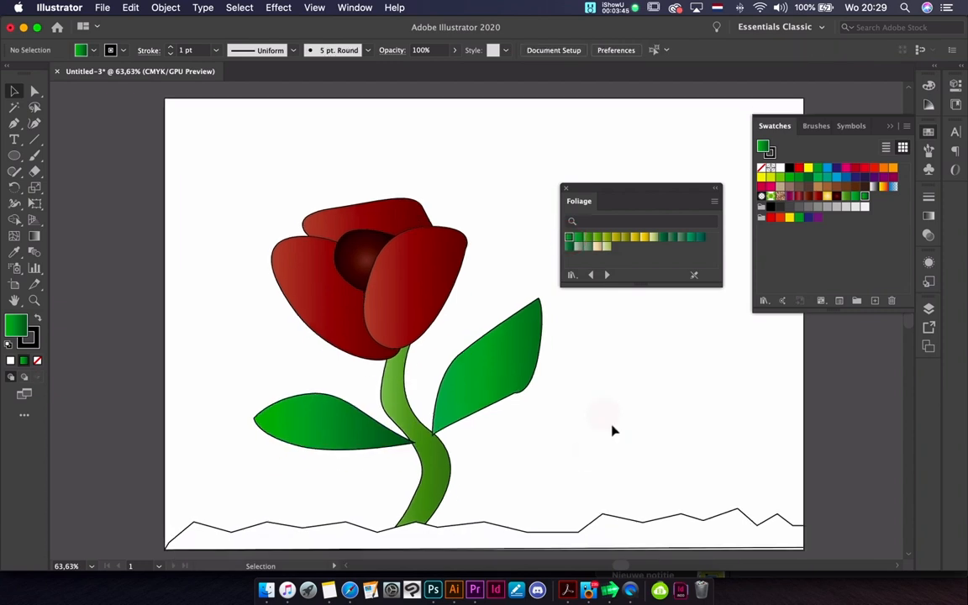
left_click(590, 532)
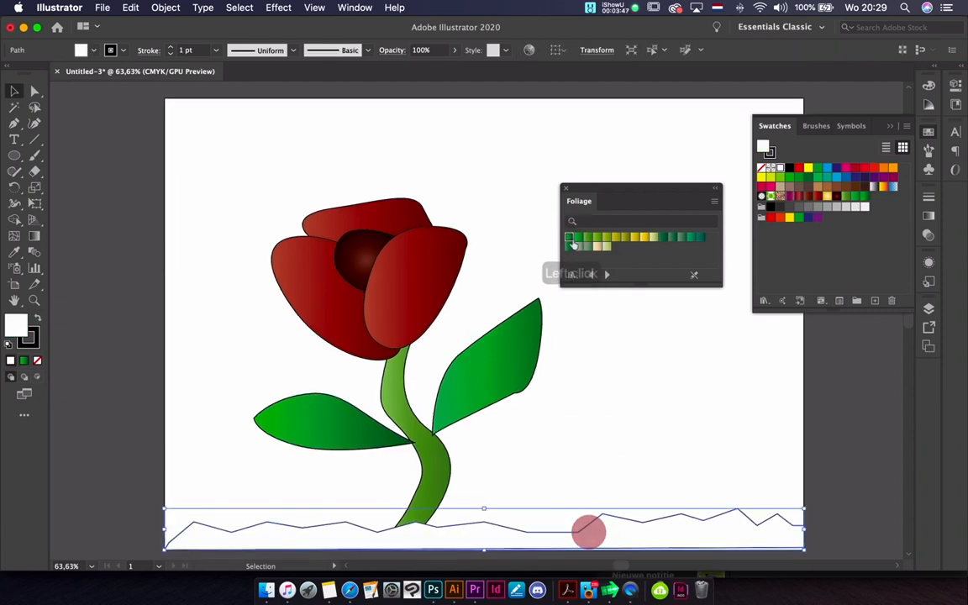
left_click(587, 238)
left_click(649, 414)
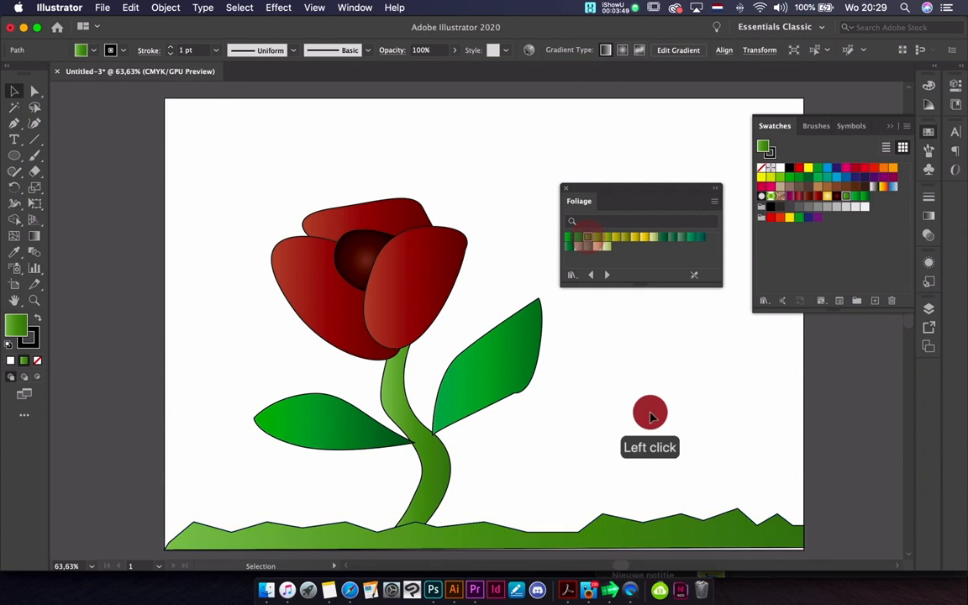
Move the ground's lower-right anchor point down past the artboard's bottom edge with the Direct Selection tool
left_click(714, 536)
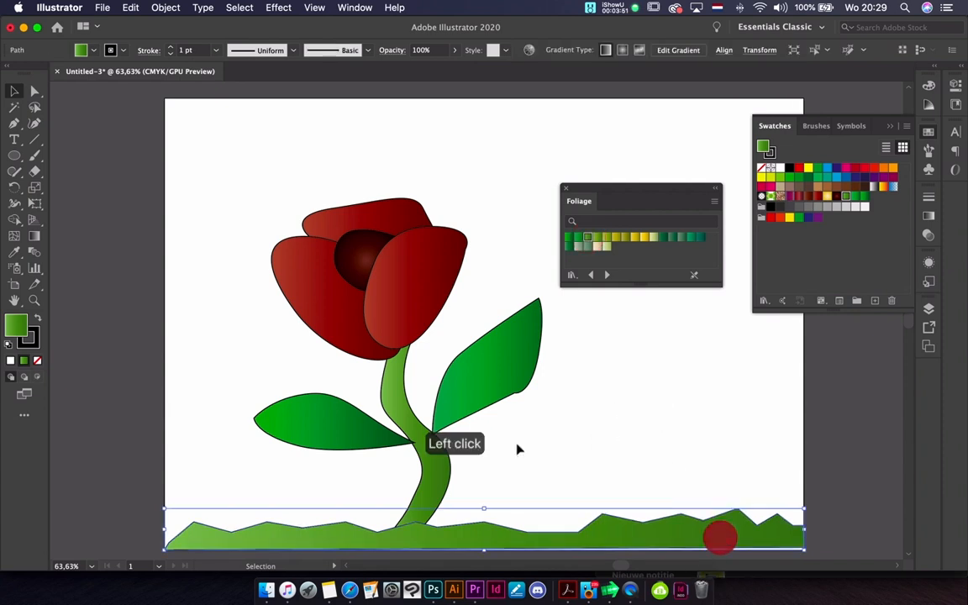
left_click(35, 91)
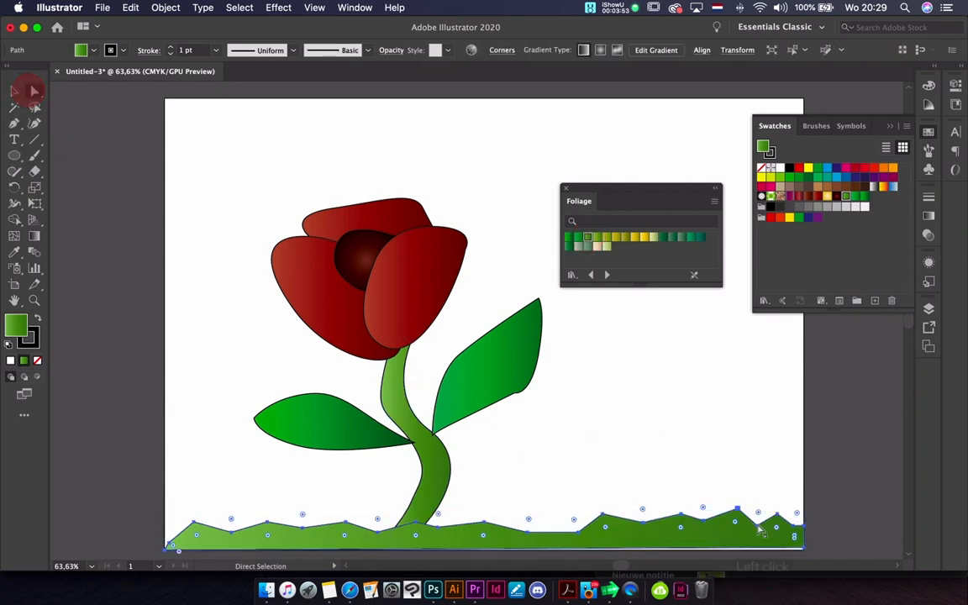
left_click(807, 552)
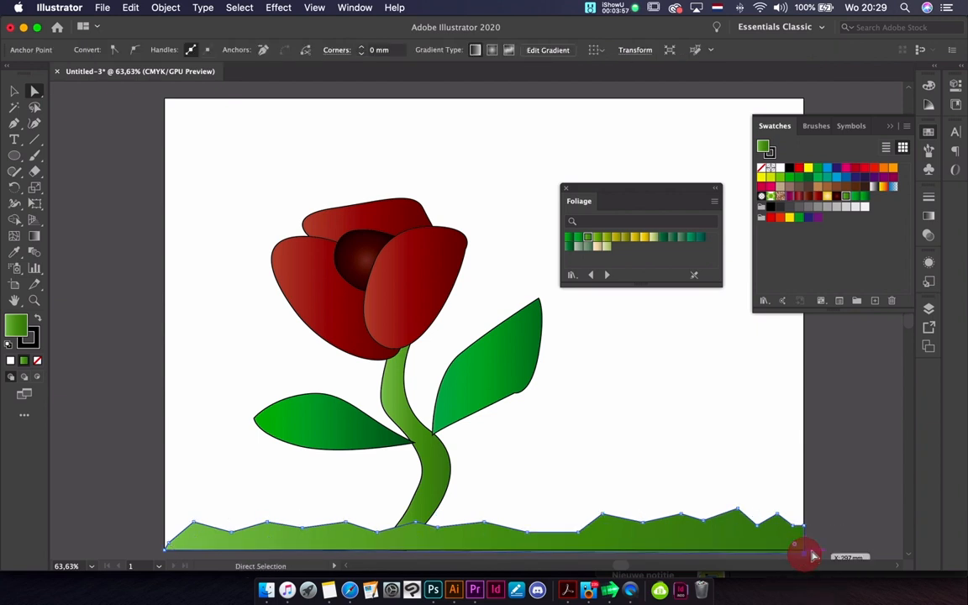
left_click(821, 530)
Select the whole flower and ground and lower the stroke weight until all outlines are removed
scroll(477, 454, "right", 3)
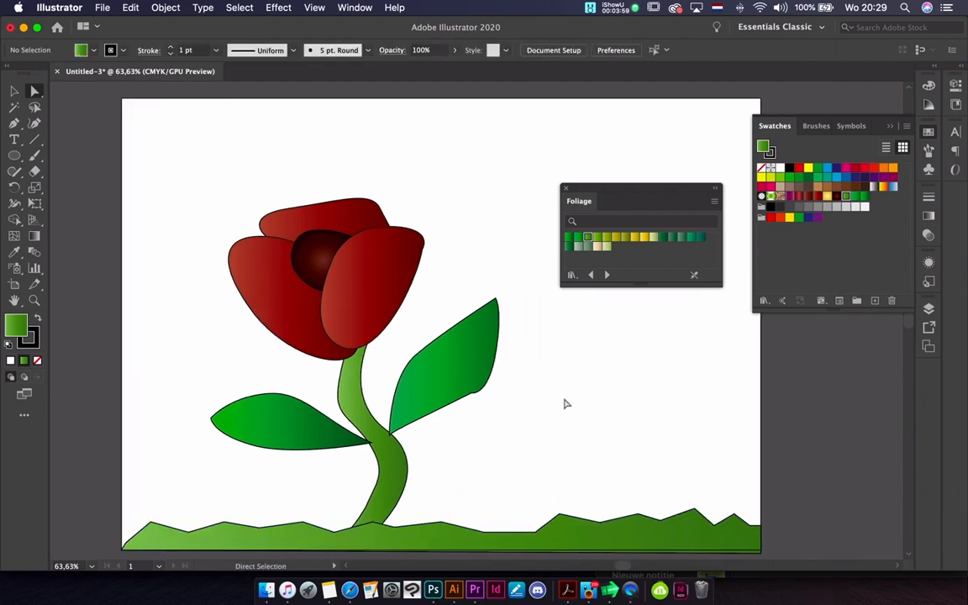
left_click_drag(204, 155, 557, 541)
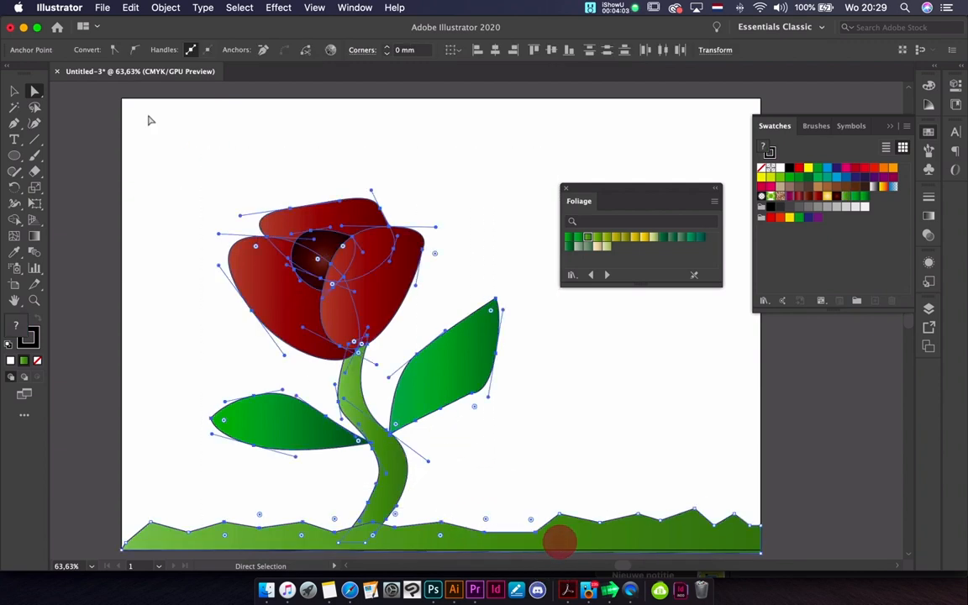
left_click(15, 90)
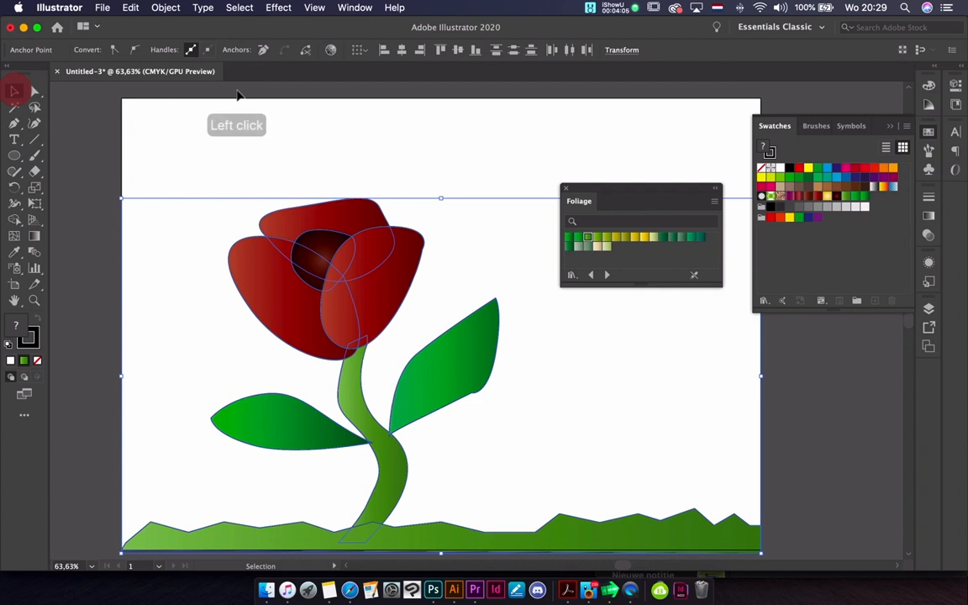
left_click(929, 197)
left_click(790, 215)
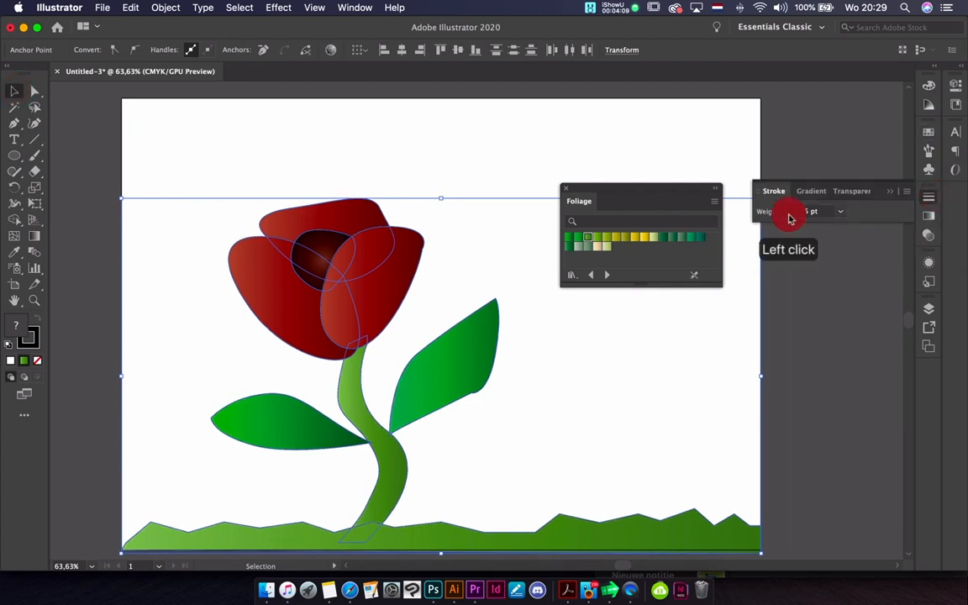
left_click(476, 165)
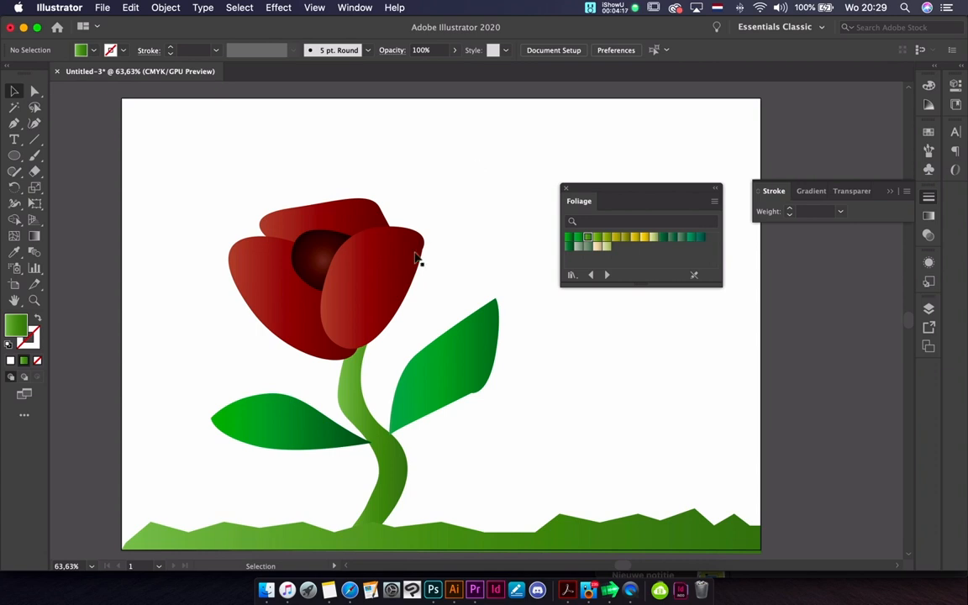
Send the dark inner shape backward behind the left petal and shift it slightly up and to the right
left_click(327, 250)
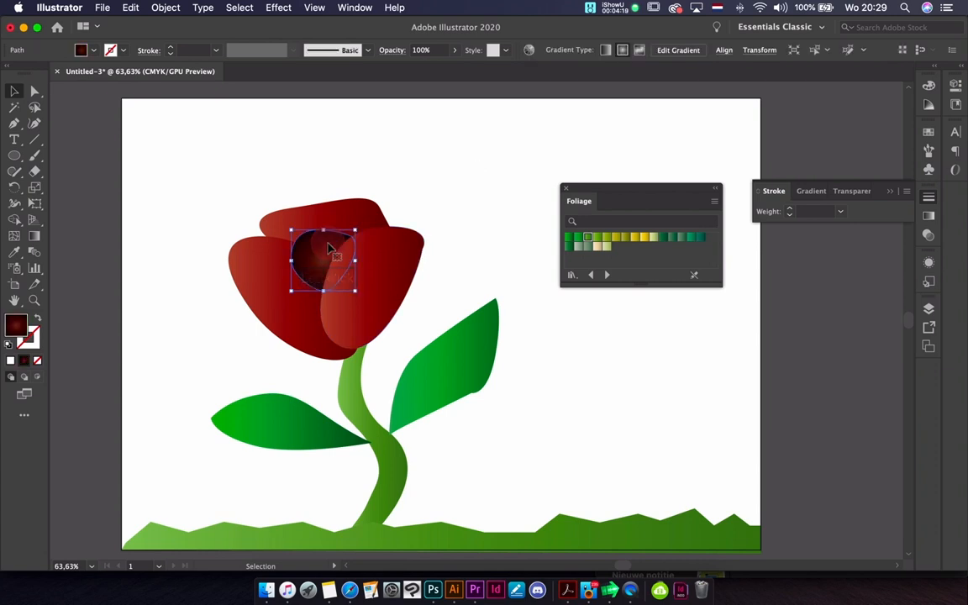
key("super+bracketleft")
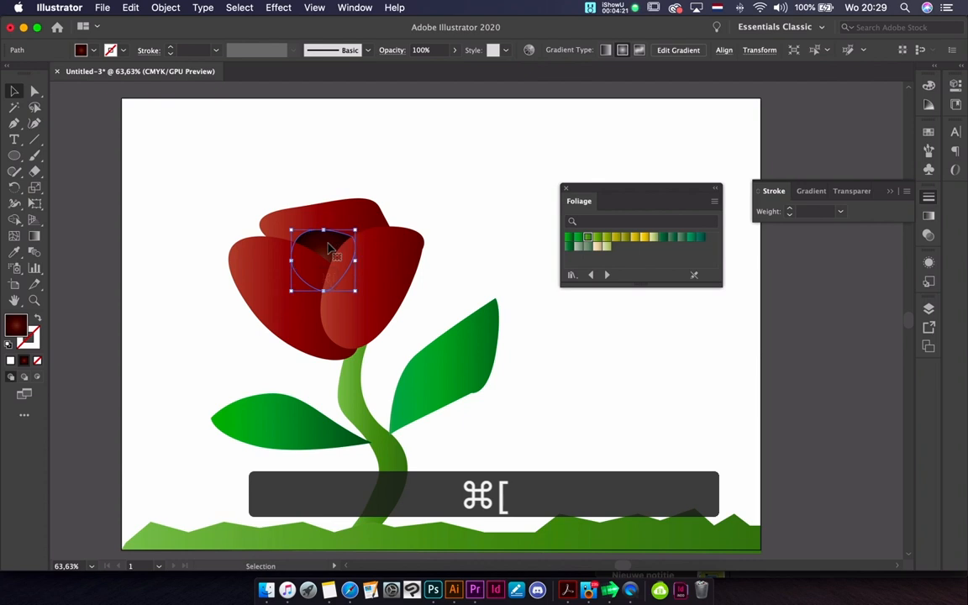
left_click(467, 181)
left_click_drag(339, 243, 347, 238)
left_click(431, 196)
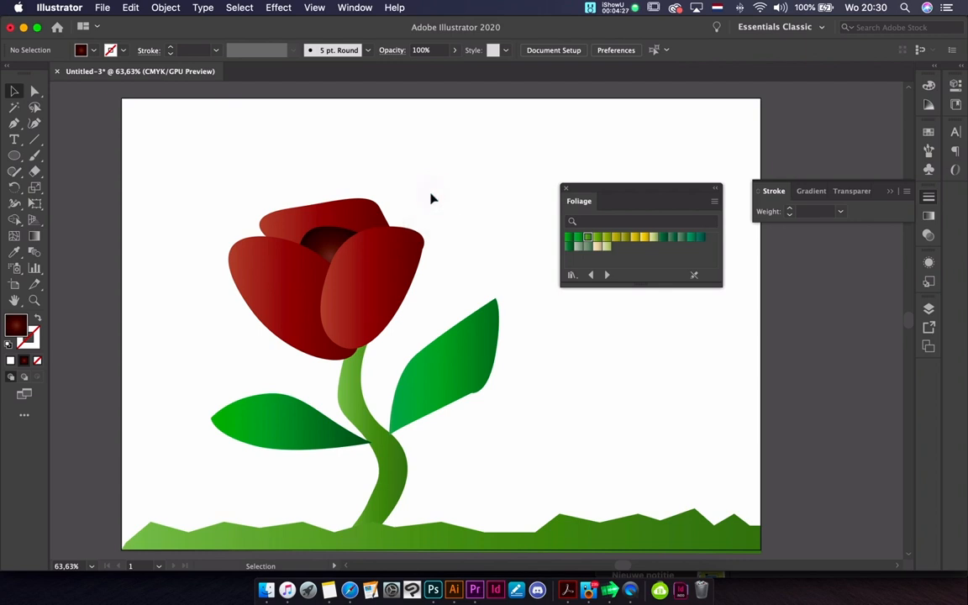
Reverse the direction of the red gradient on the wide upper petal
left_click(371, 206)
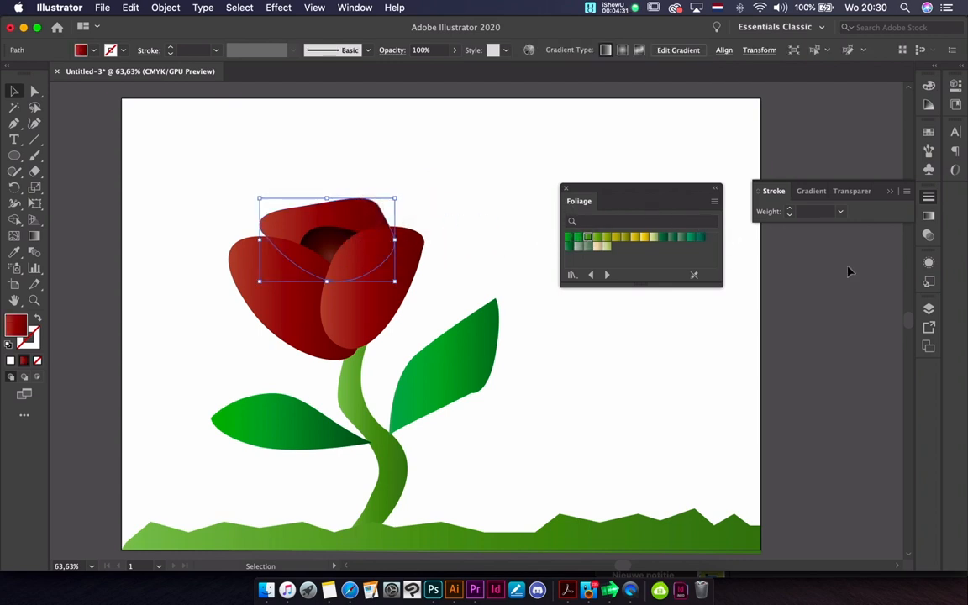
left_click(927, 217)
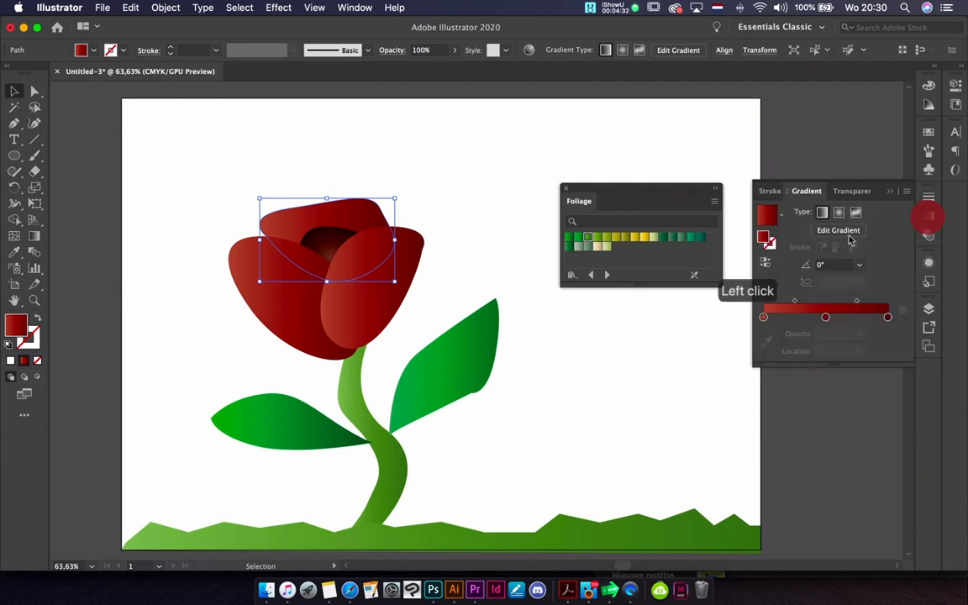
left_click(764, 267)
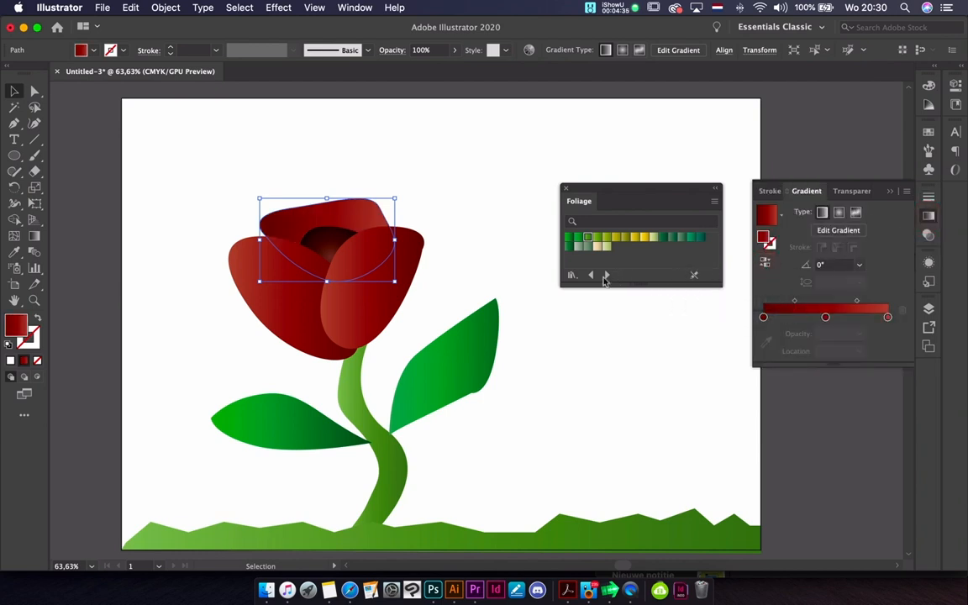
Deselect the petal, move the swatch library clear of the artwork and switch it from Foliage to Brights
left_click(640, 311)
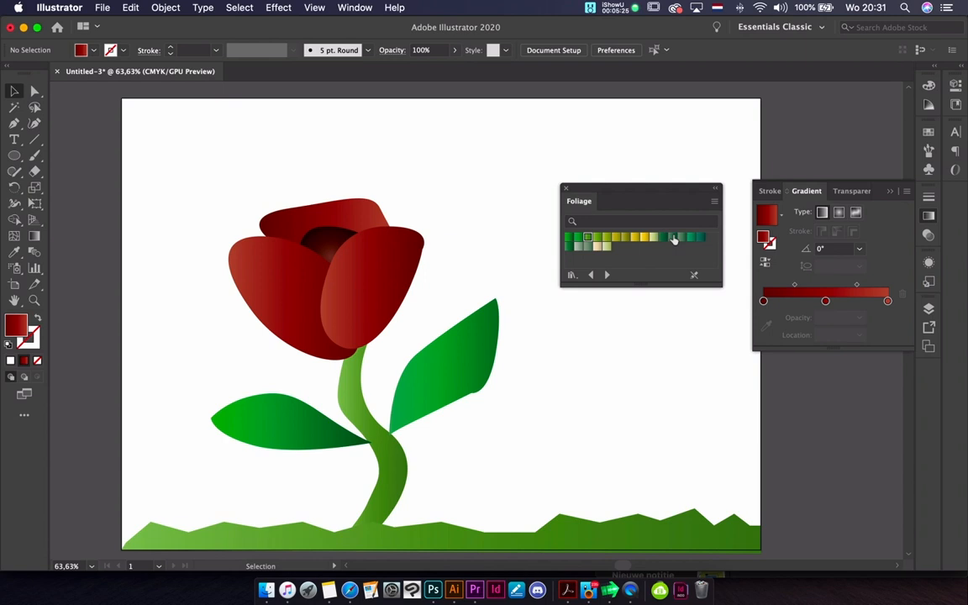
left_click_drag(627, 194, 694, 196)
left_click(660, 277)
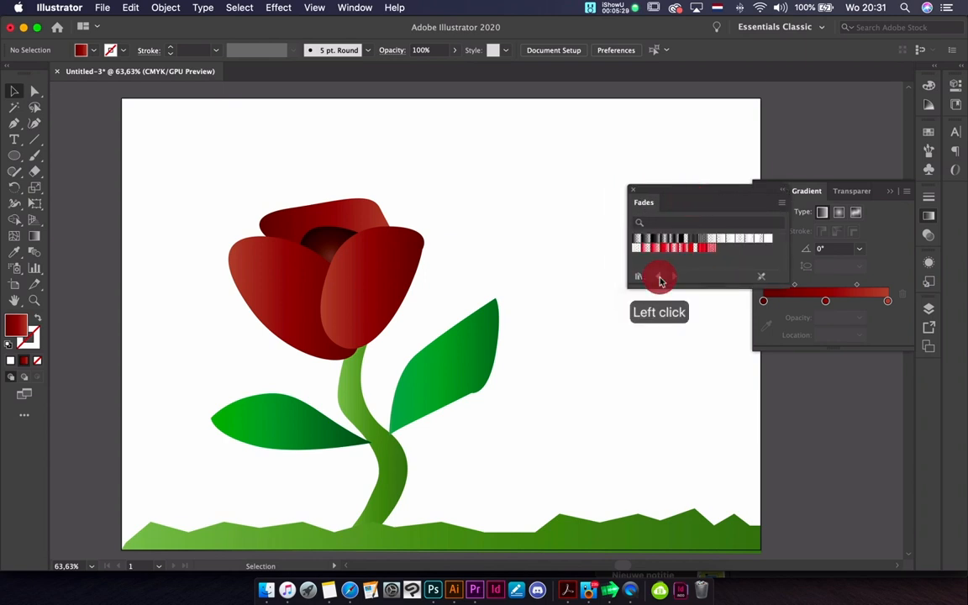
left_click(659, 277)
left_click(660, 277)
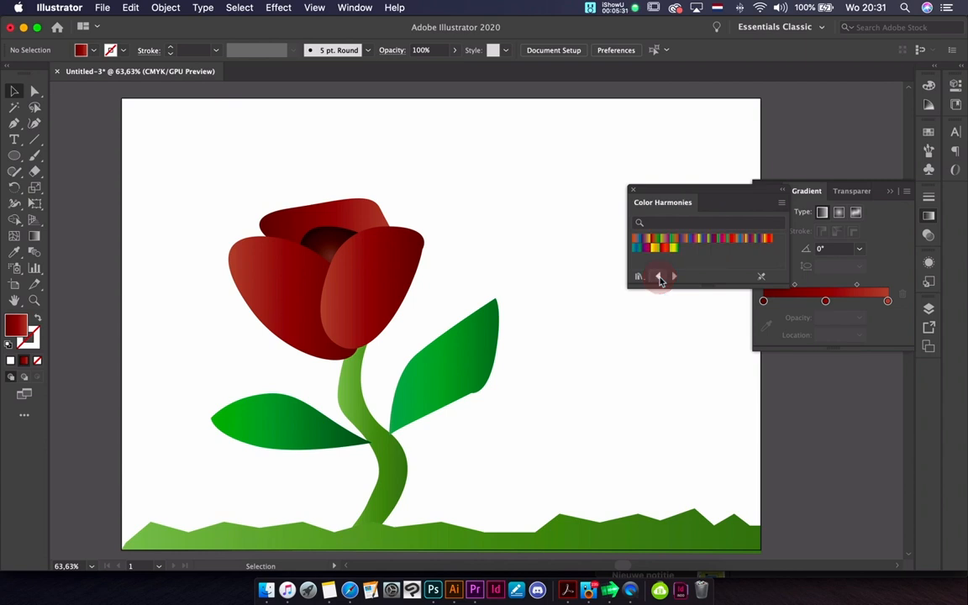
left_click(660, 278)
left_click(660, 278)
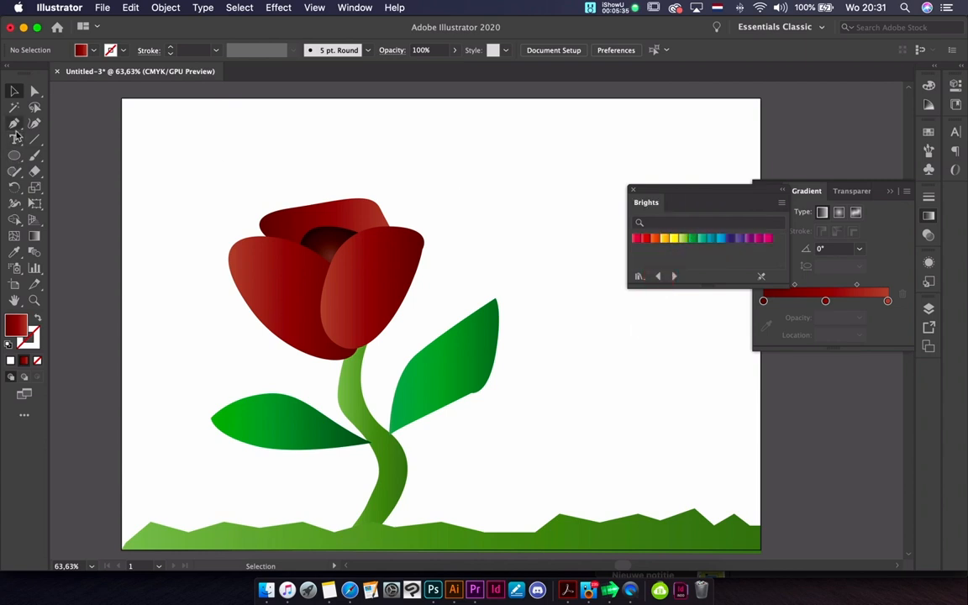
Draw a rectangle covering the whole artboard and fill it with the light blue gradient swatch from Brights
right_click(14, 158)
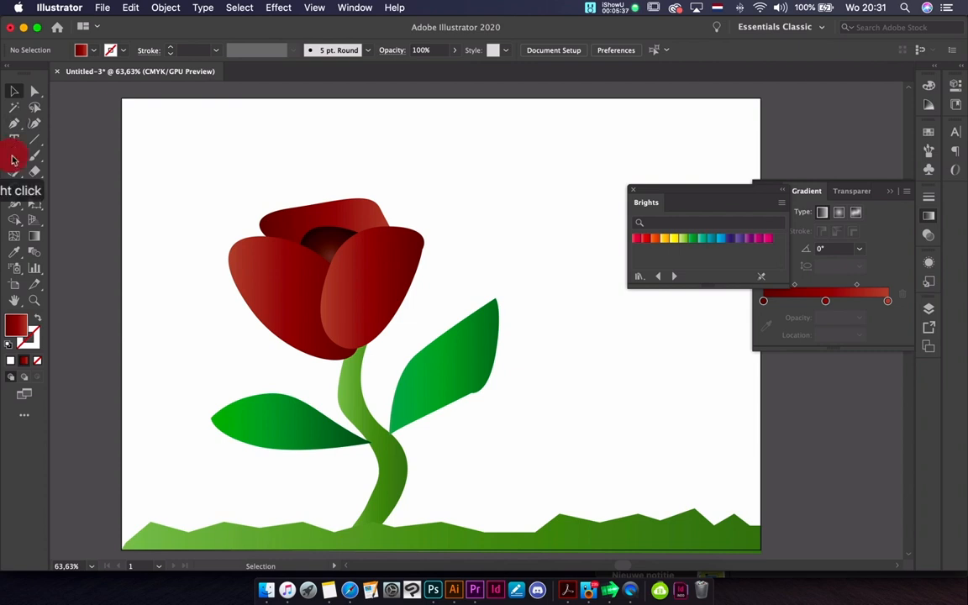
left_click(65, 156)
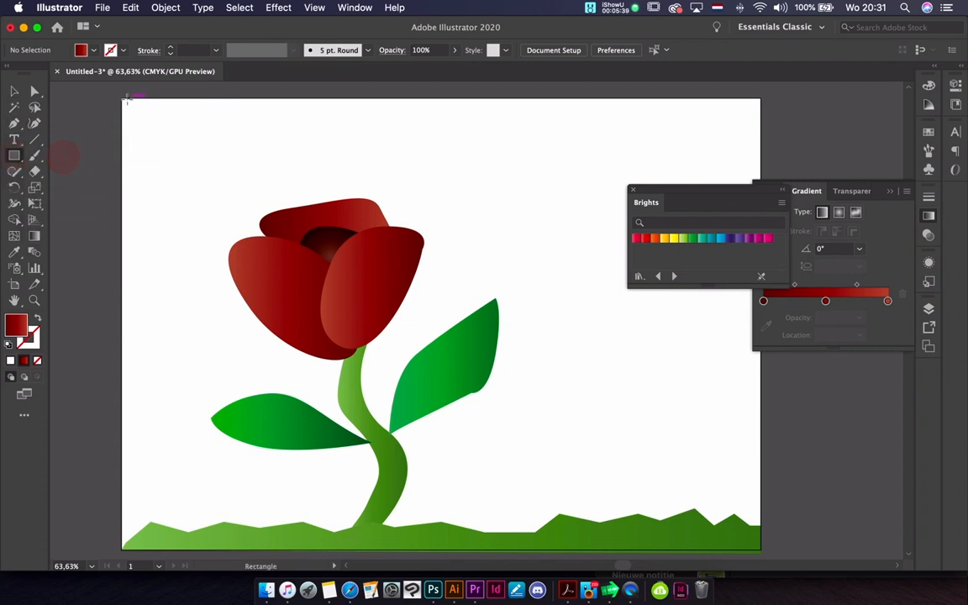
left_click_drag(122, 98, 761, 550)
left_click(721, 239)
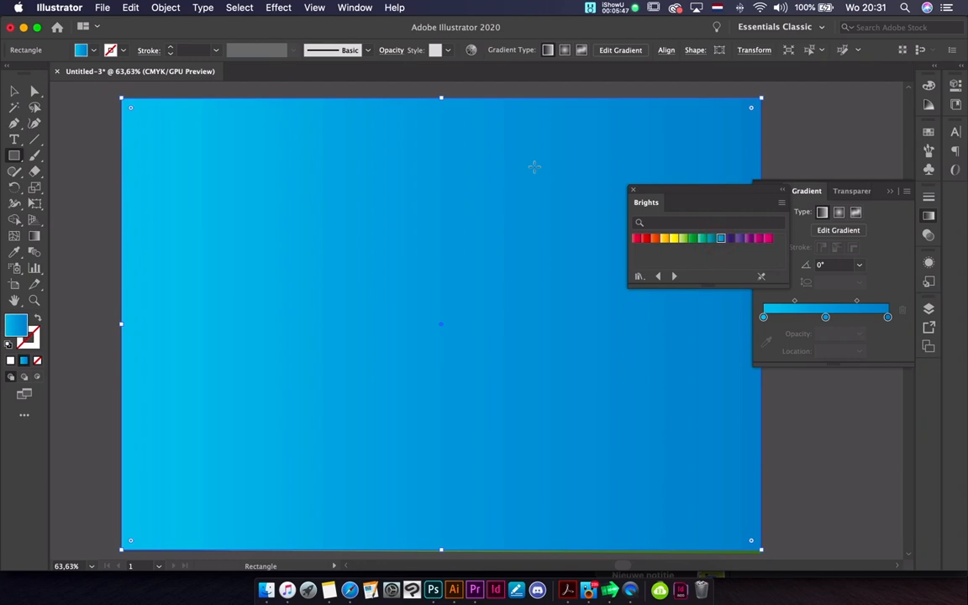
Send the blue sky rectangle backward until it lies behind the flower and ground, and deselect it
key("super+bracketleft")
key("super+bracketleft")
key("super+bracketleft")
key("super+bracketleft")
key("super+bracketleft")
key("super+bracketleft")
key("super+bracketleft")
key("super+bracketleft")
key("super+bracketleft")
key("super+bracketleft")
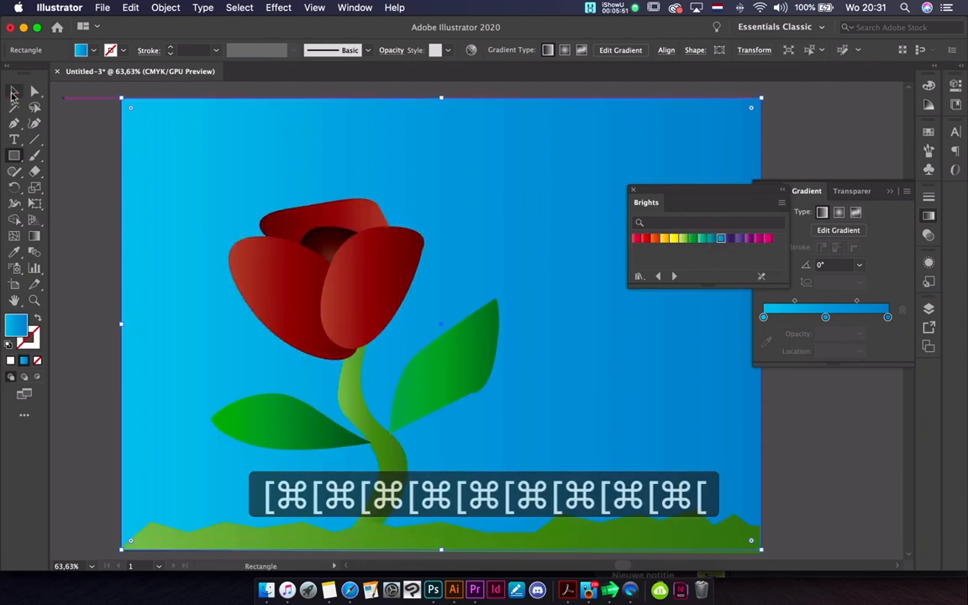
left_click(14, 91)
left_click(59, 147)
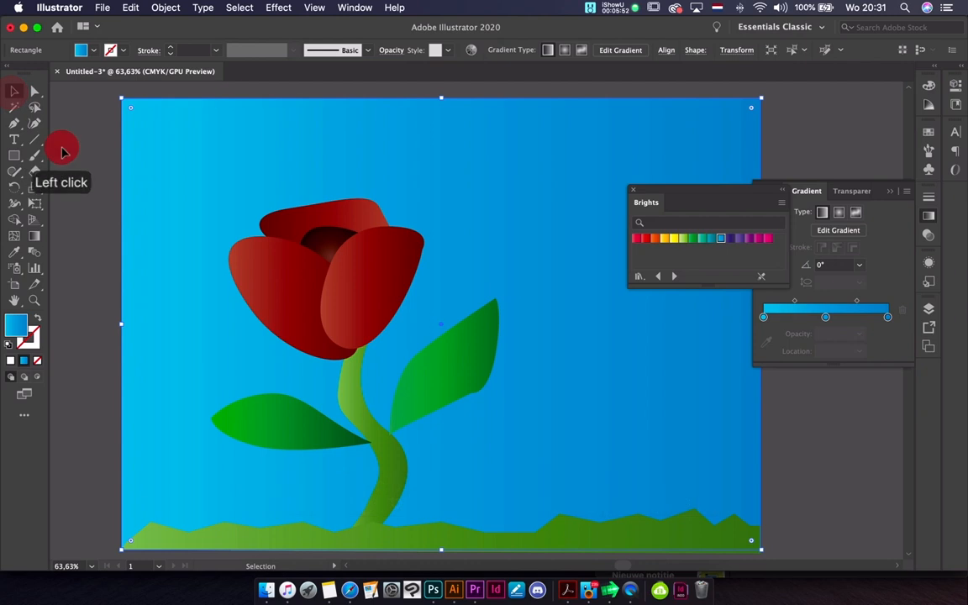
Draw a large circle in the sky beside the flower and fill it with the yellow Brights gradient
right_click(15, 156)
left_click(77, 188)
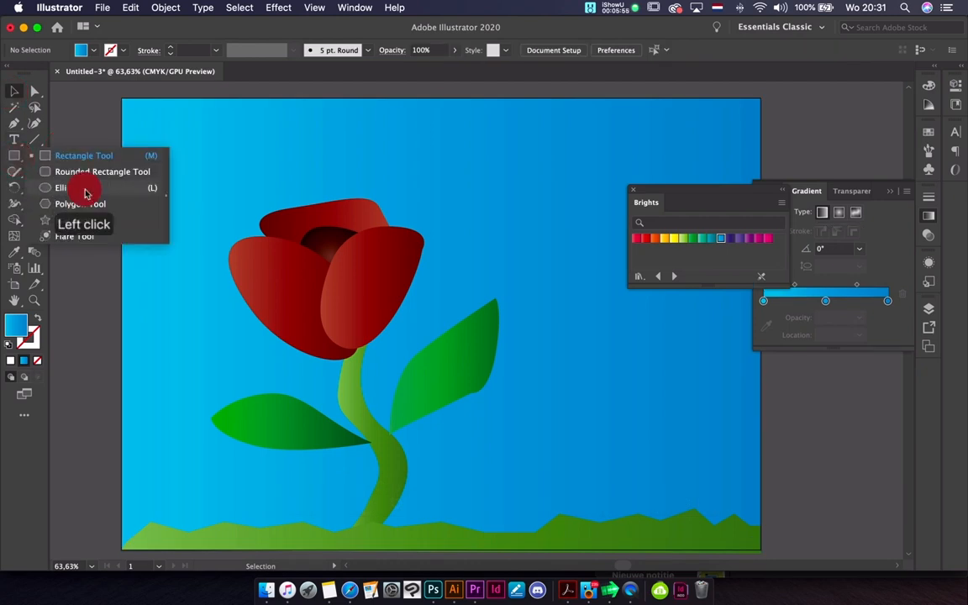
mouse_move(543, 131)
left_mouse_down()
mouse_move(697, 253)
mouse_move(730, 312)
left_mouse_up()
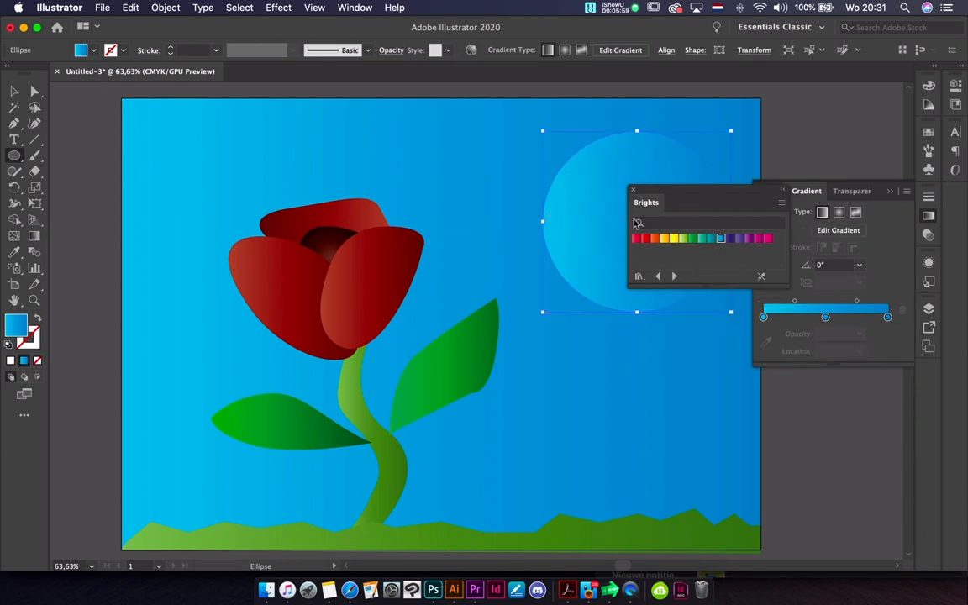
left_click(671, 239)
scroll(472, 178, "right", 5)
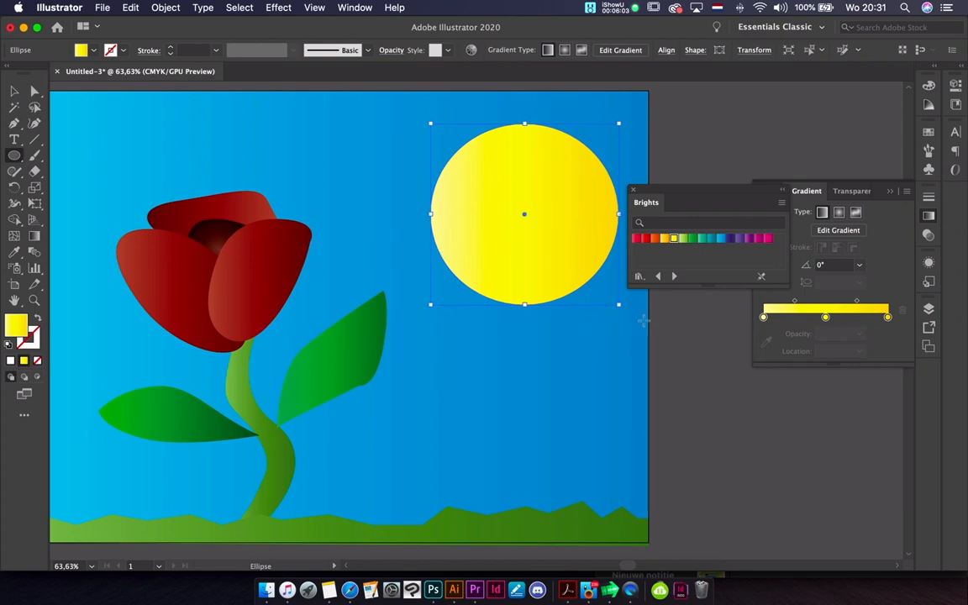
Scale the yellow sun down and move it up into the sky's upper-right corner
left_click_drag(619, 304, 541, 228)
left_click(521, 183)
left_click(14, 92)
left_click_drag(504, 183, 579, 153)
left_click(324, 180)
scroll(324, 181, "left", 5)
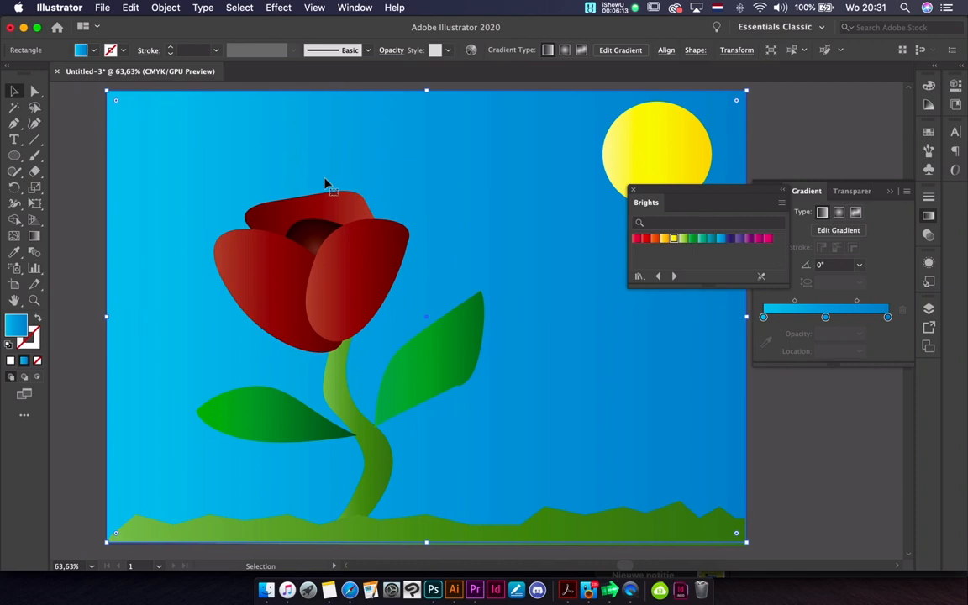
left_click(82, 149)
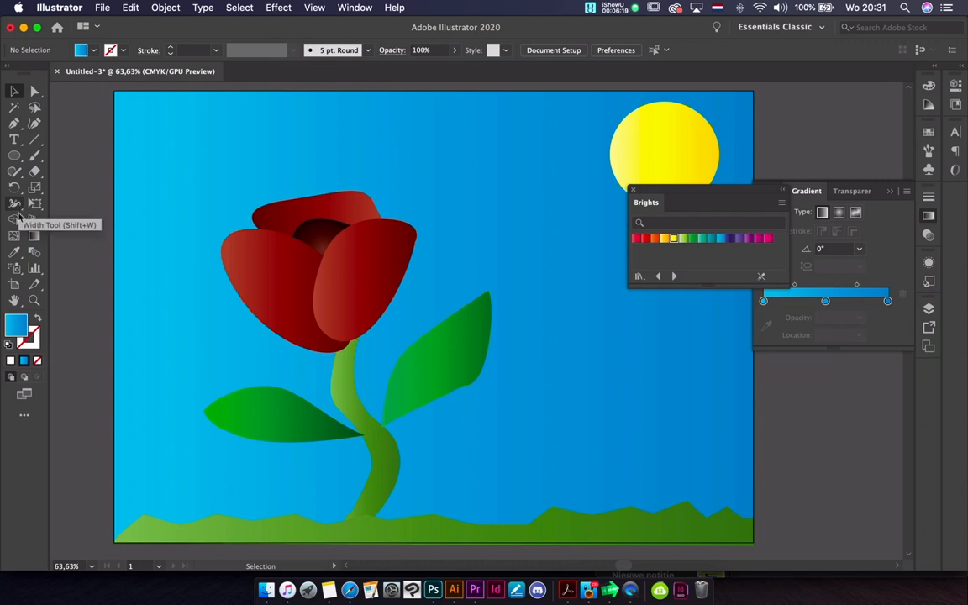
Activate the Symbol Sprayer tool and open the Nature symbol library
left_click(14, 268)
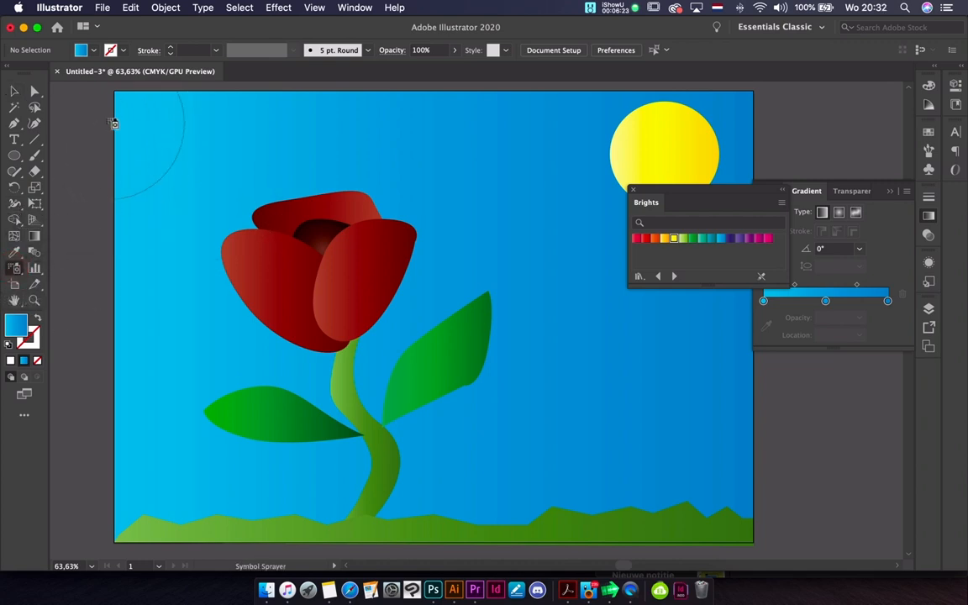
left_click(927, 171)
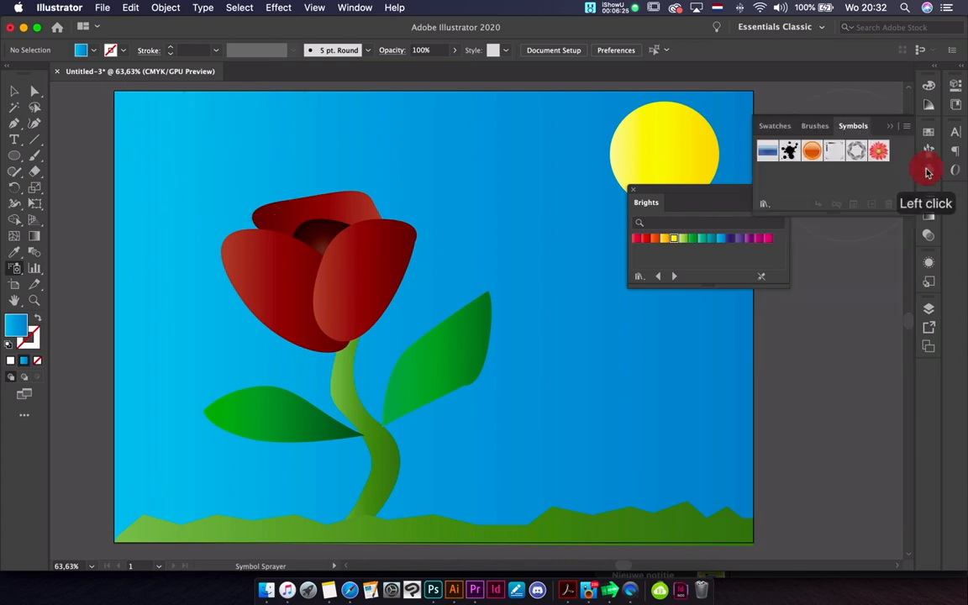
left_click(765, 203)
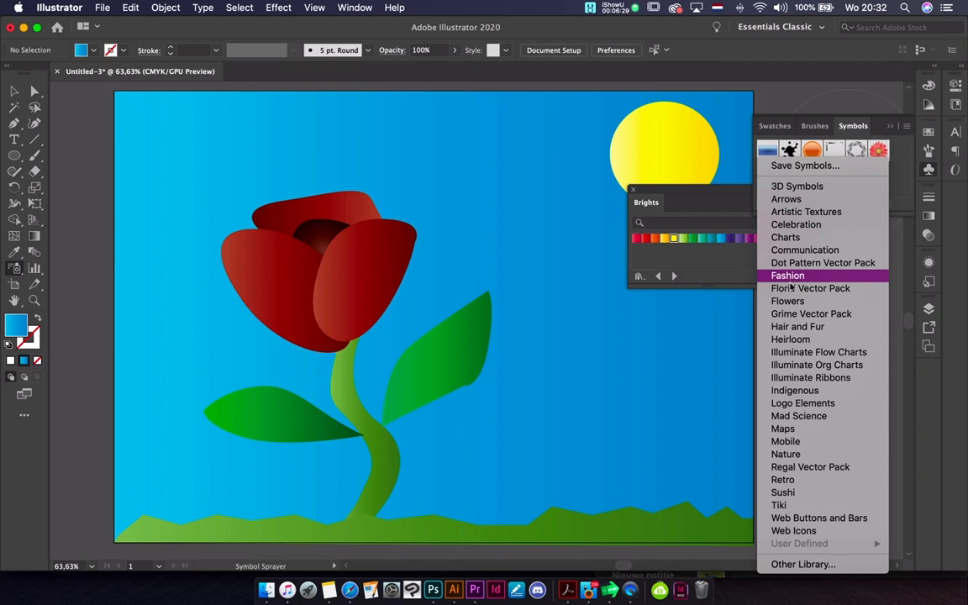
left_click(785, 454)
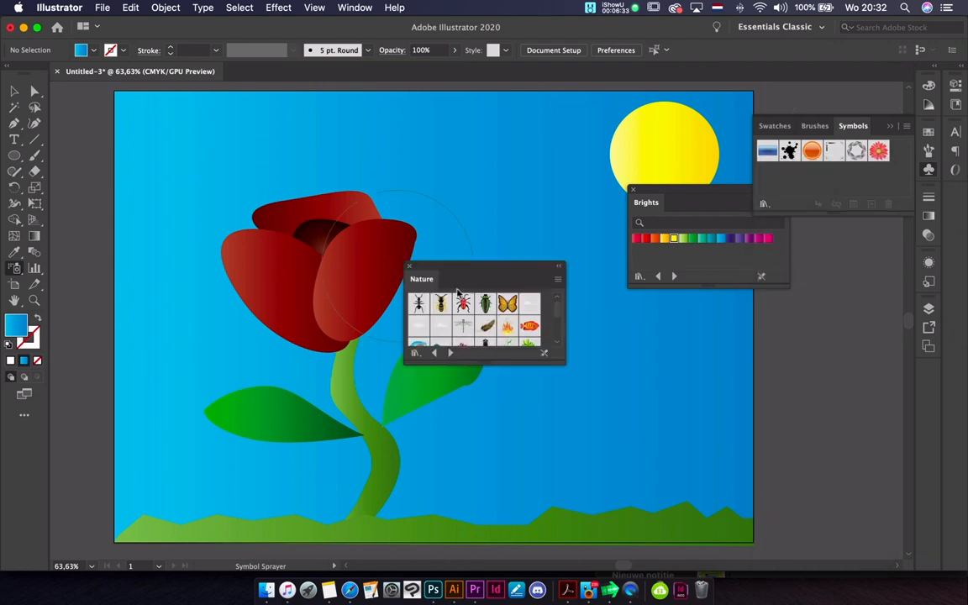
Spray a Cloud 2 symbol above the flower's left side and the next cloud symbol between the flower and the sun
left_click(417, 326)
left_click(227, 155)
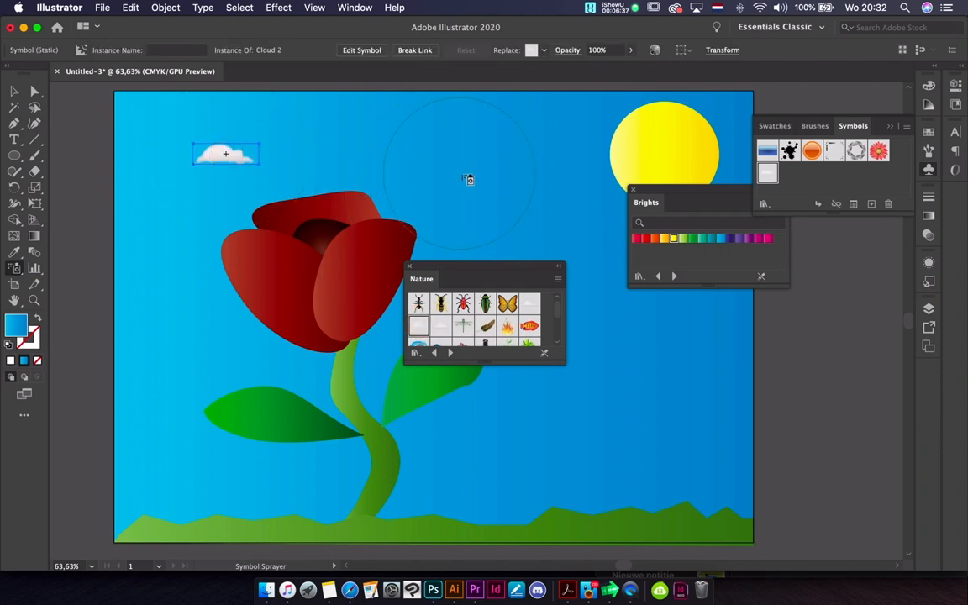
left_click(443, 322)
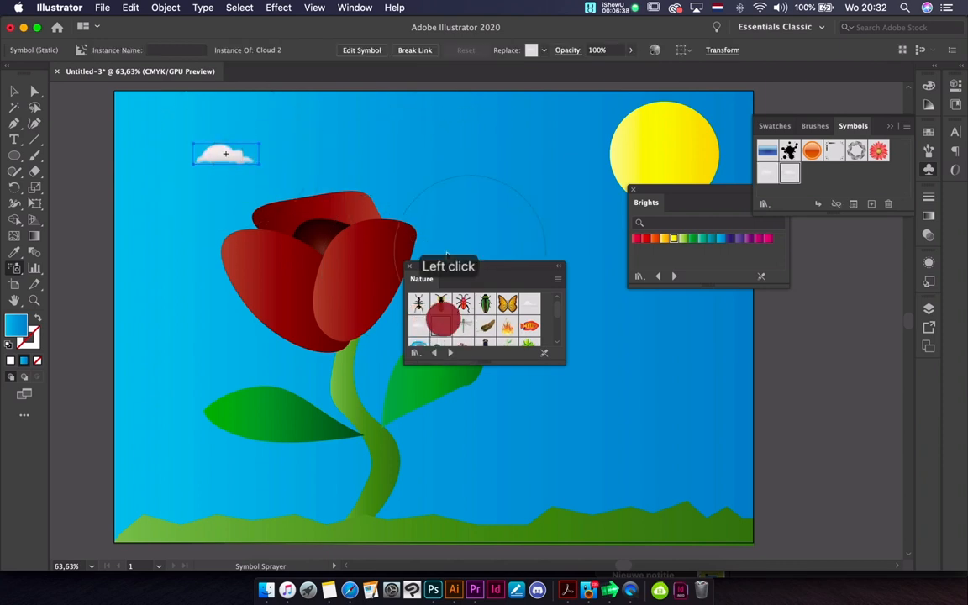
left_click(451, 165)
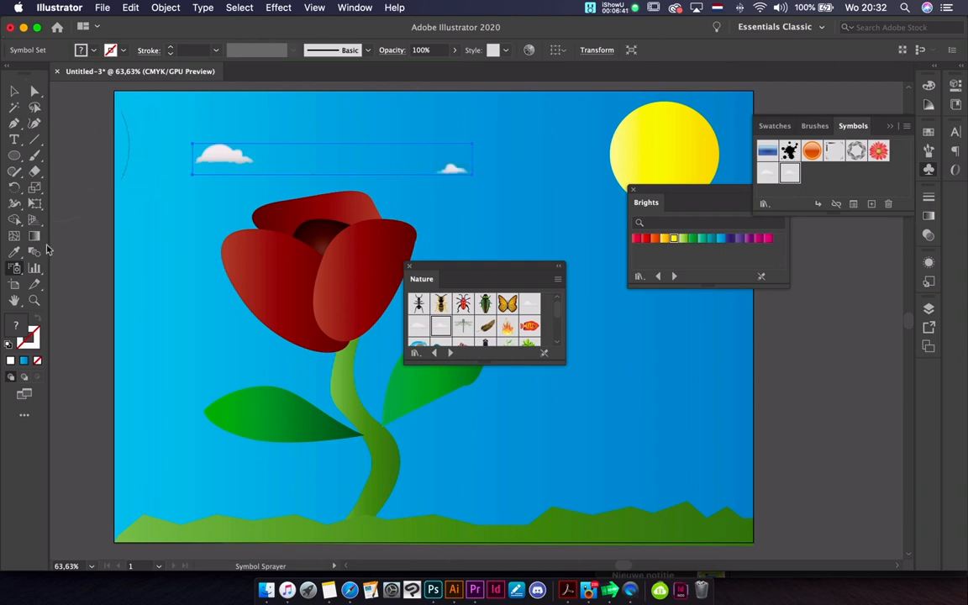
Try to resize the left cloud with the Symbol Sizer tool
left_click(14, 268)
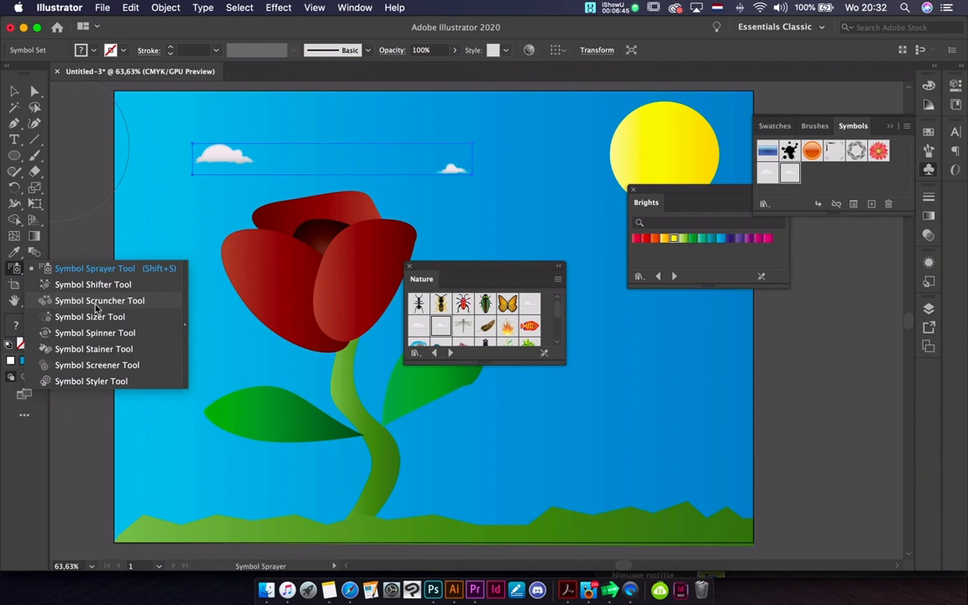
left_click(118, 318)
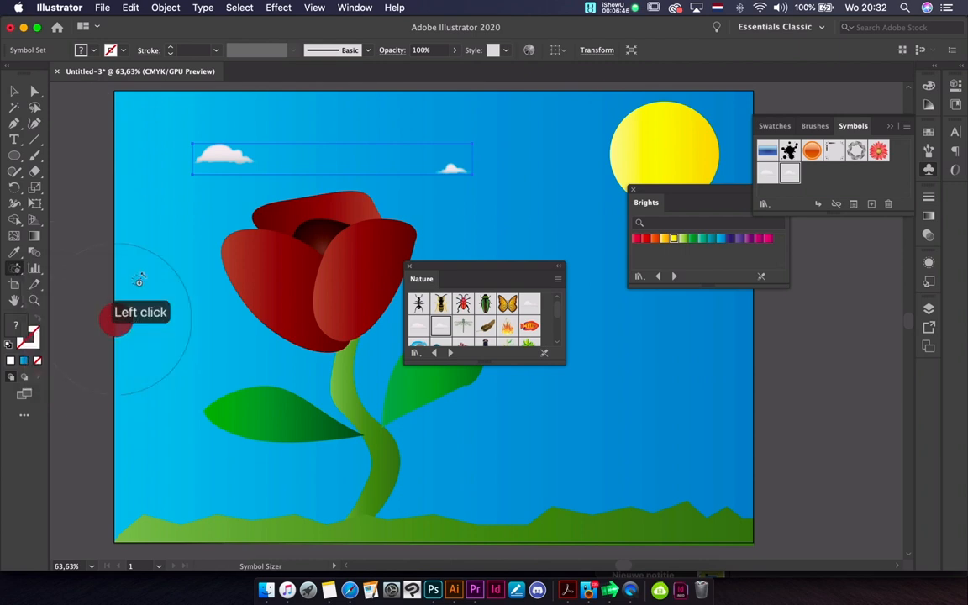
left_click(227, 159)
mouse_move(227, 160)
left_mouse_down()
mouse_move(258, 173)
mouse_move(181, 136)
mouse_move(227, 171)
mouse_move(223, 159)
mouse_move(314, 179)
left_mouse_up()
left_click(229, 164)
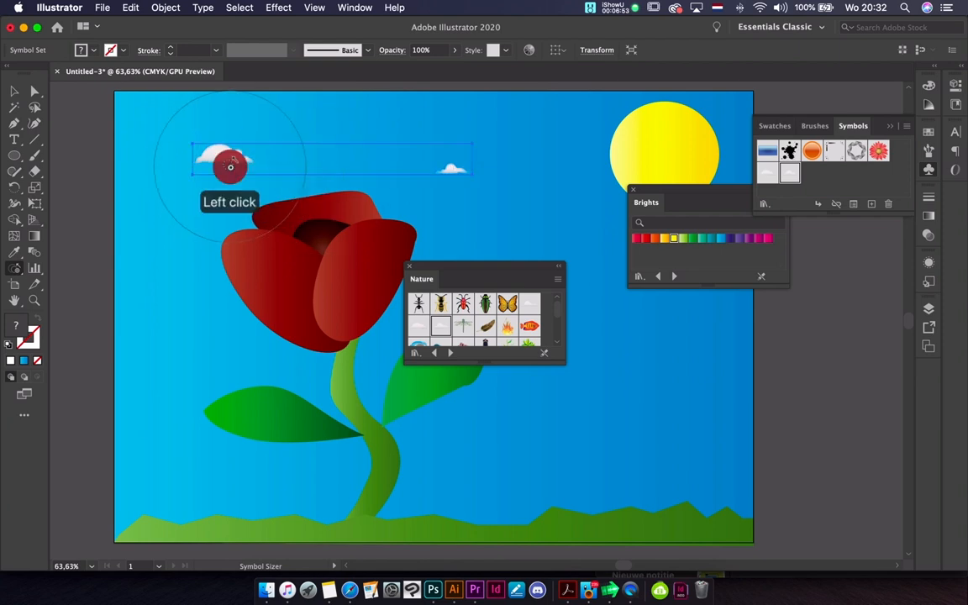
right_click(217, 171)
left_click(217, 168)
left_click(201, 156)
left_click(219, 163)
left_click(200, 158)
left_click(158, 143)
left_click(253, 166)
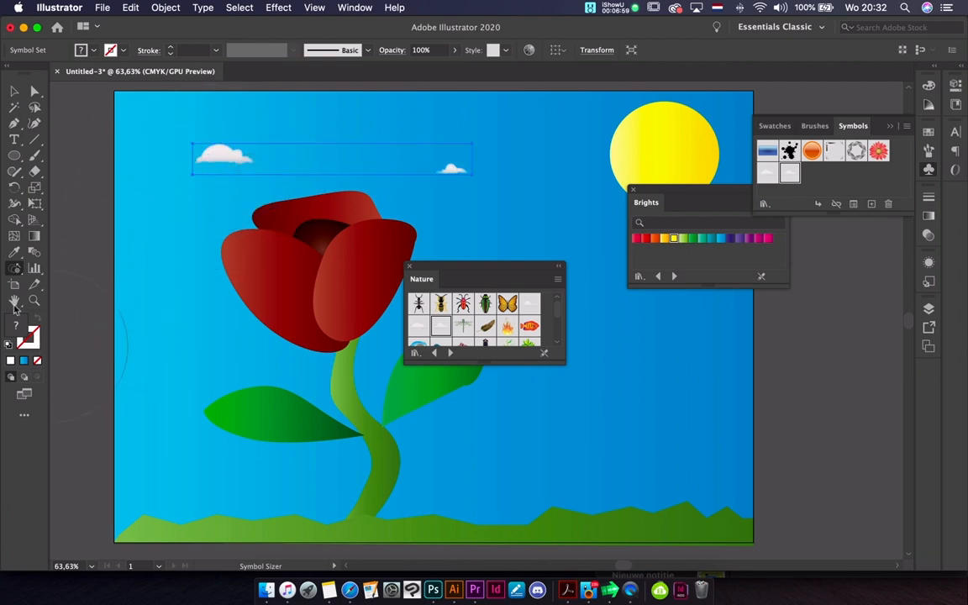
Try the Symbol Scruncher tool on the cloud symbol set
right_click(16, 271)
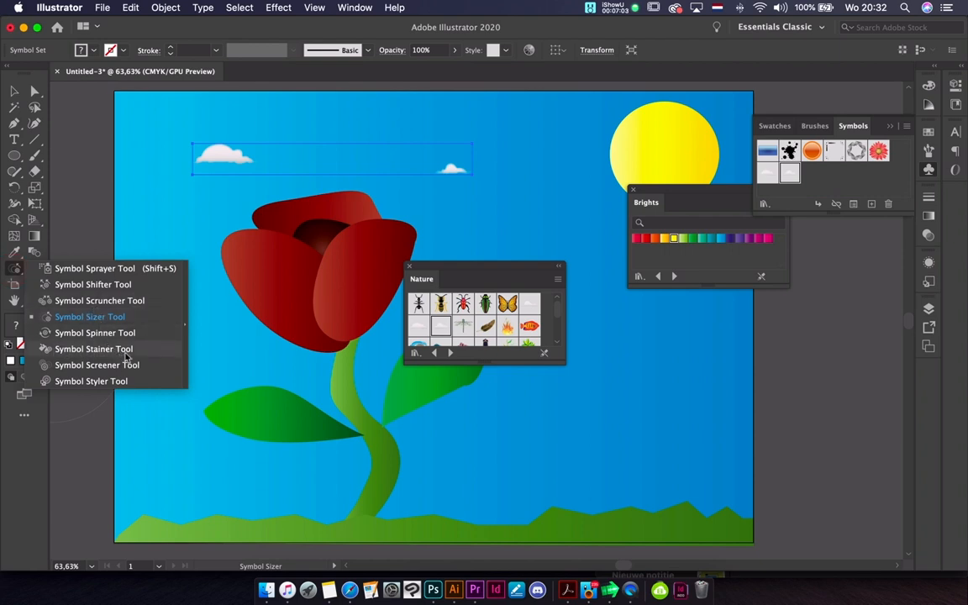
left_click(102, 301)
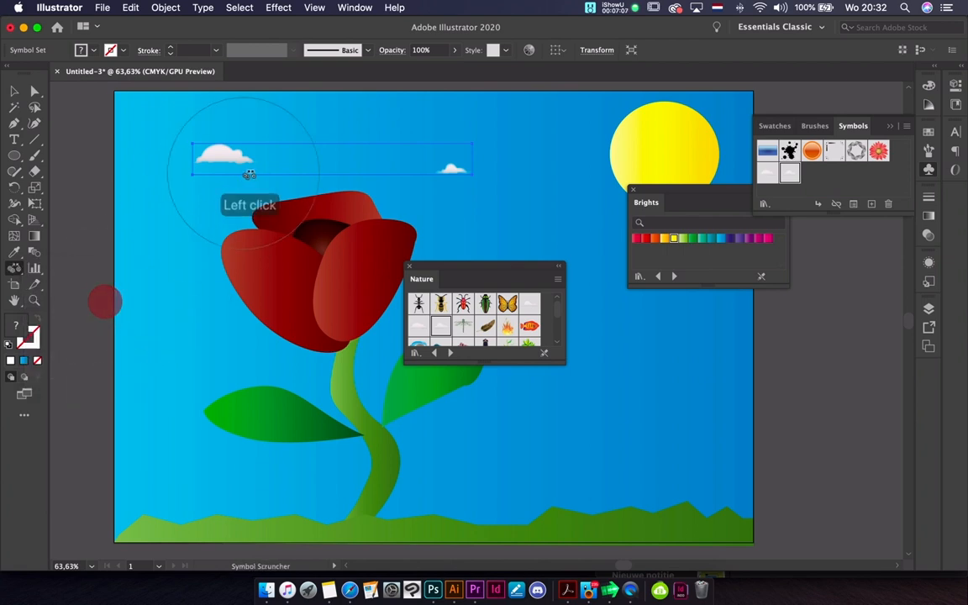
mouse_move(299, 163)
left_mouse_down()
mouse_move(303, 156)
mouse_move(268, 154)
mouse_move(312, 156)
left_mouse_up()
Enlarge the cloud set with the Selection tool and shift it slightly to the right across the sky
left_click(15, 91)
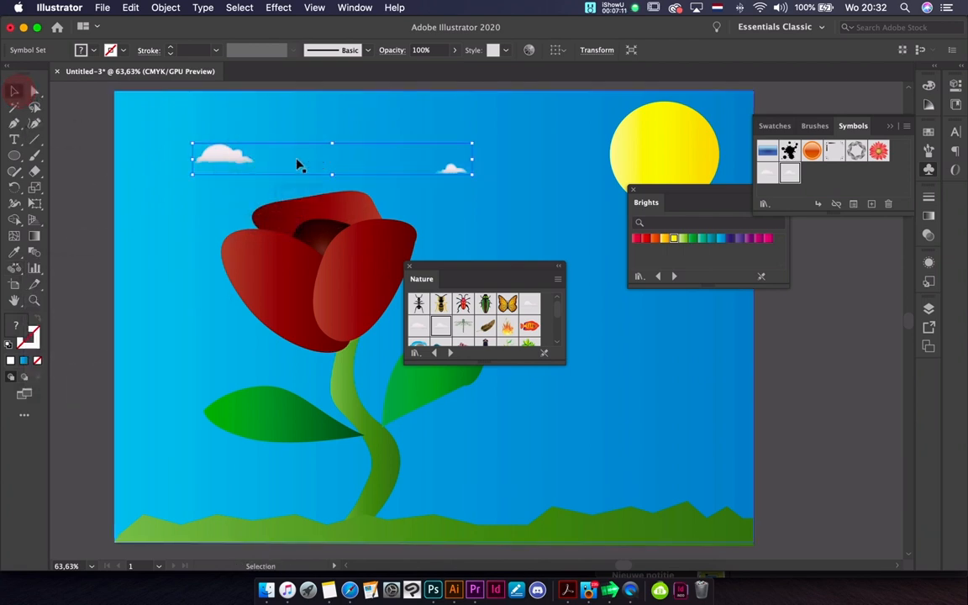
left_click_drag(472, 175, 592, 211)
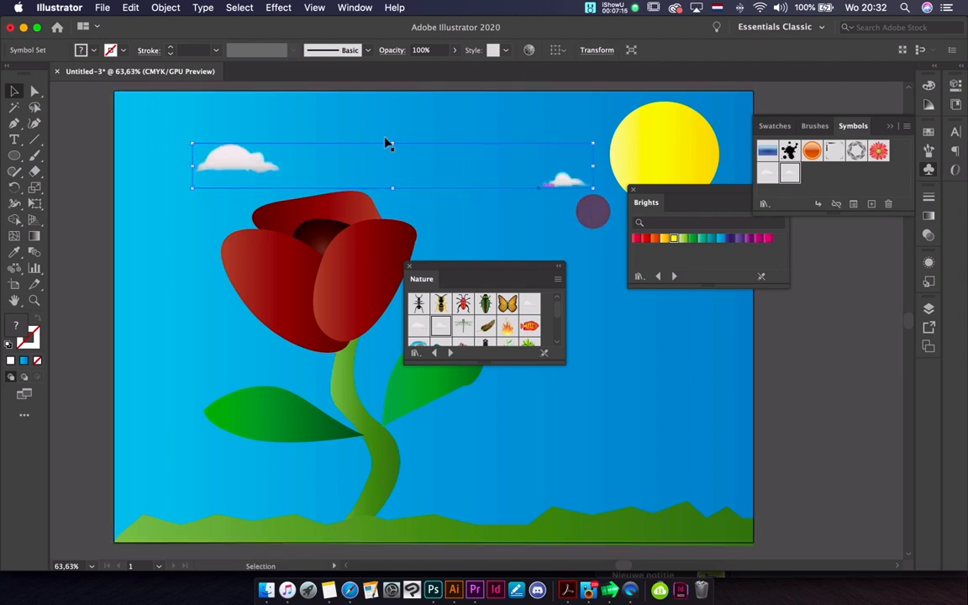
left_click(193, 138)
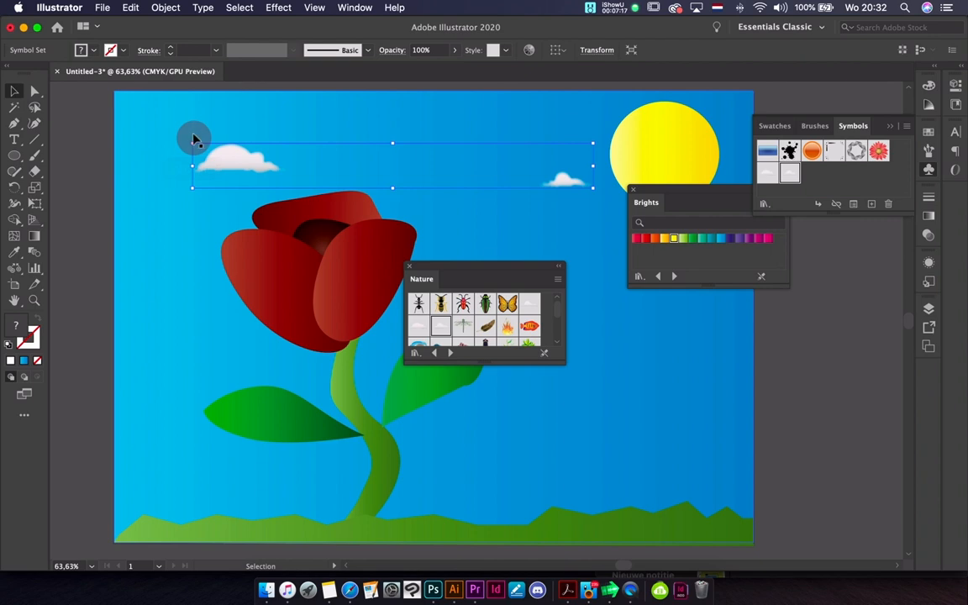
left_click_drag(191, 143, 134, 94)
left_click_drag(187, 156, 202, 149)
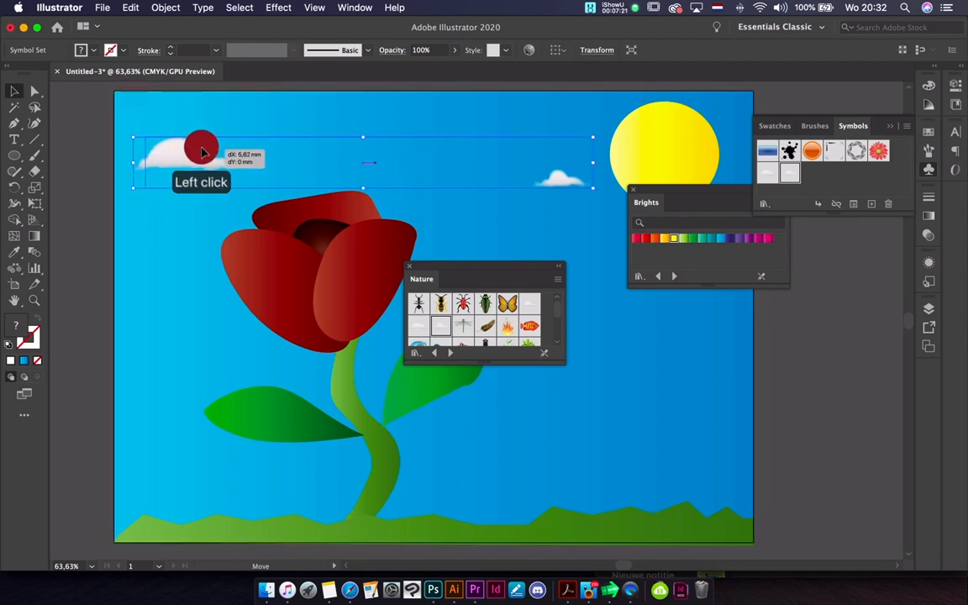
left_click(121, 149)
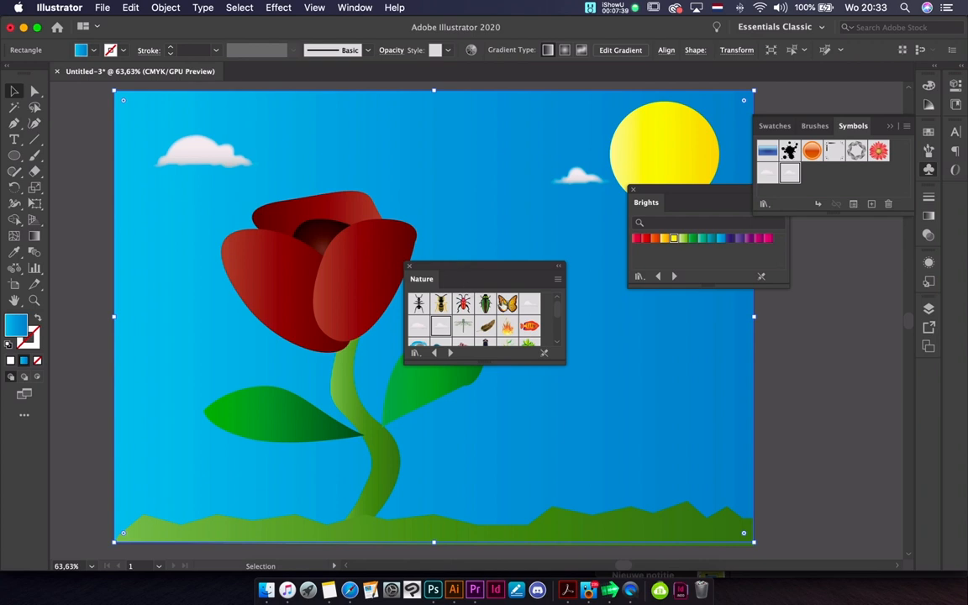
Place the Butterfly symbol from the Nature library in the sky just above and to the right of the flower
left_click(507, 302)
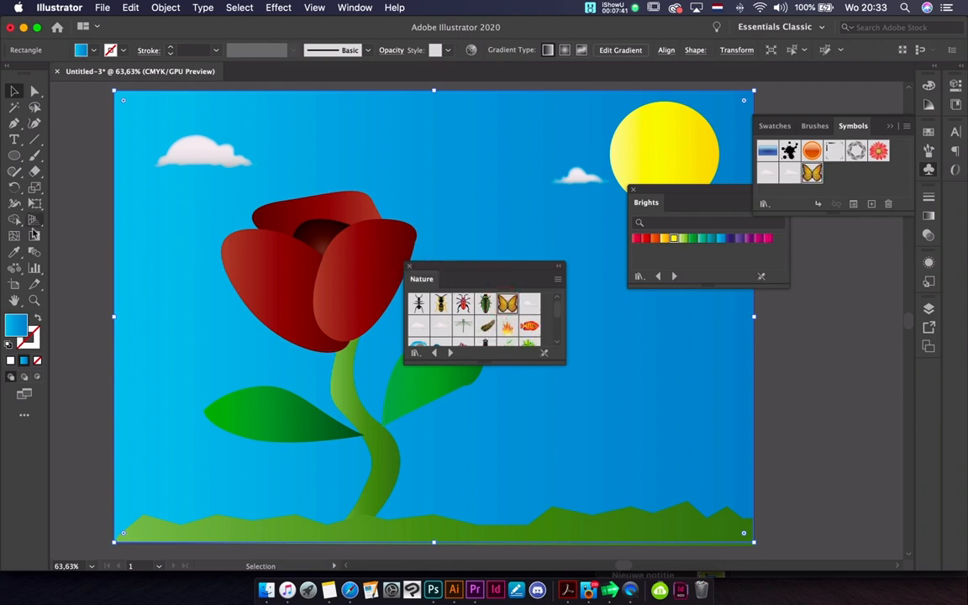
left_click_drag(506, 307, 447, 174)
left_click(464, 185)
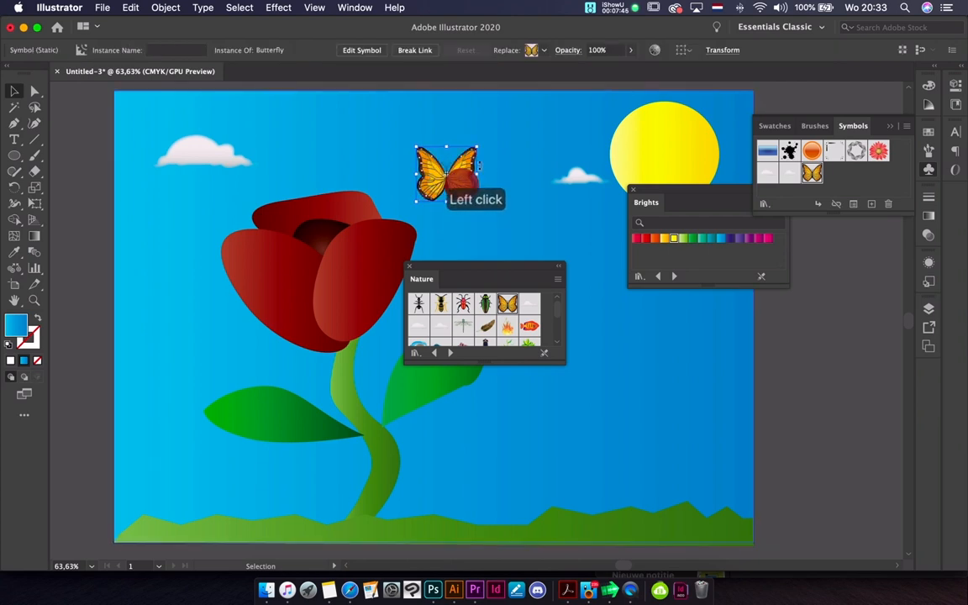
Rotate the butterfly counterclockwise and move it down to the right, below the small cloud
left_click_drag(482, 144, 434, 122)
left_click(464, 172)
left_click_drag(465, 173, 534, 219)
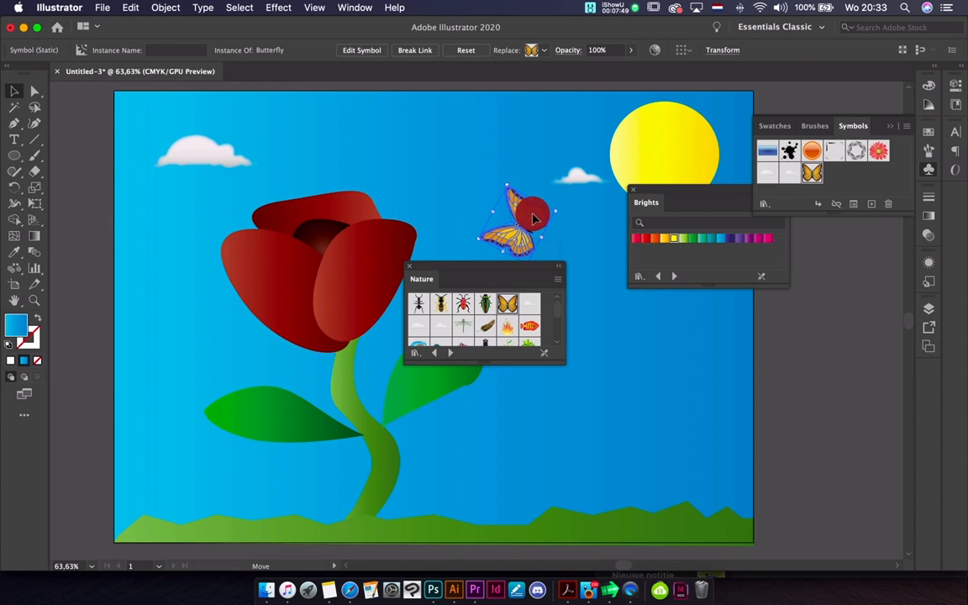
Shrink the butterfly to roughly half its size, shift it slightly up and to the left in the sky, and deselect it
left_click(521, 225)
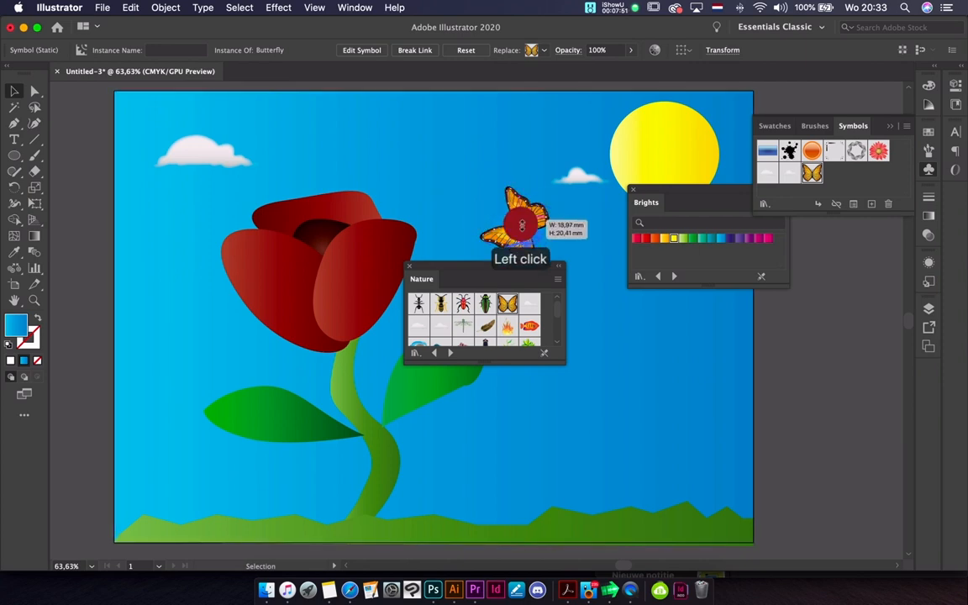
left_click_drag(521, 225, 500, 216)
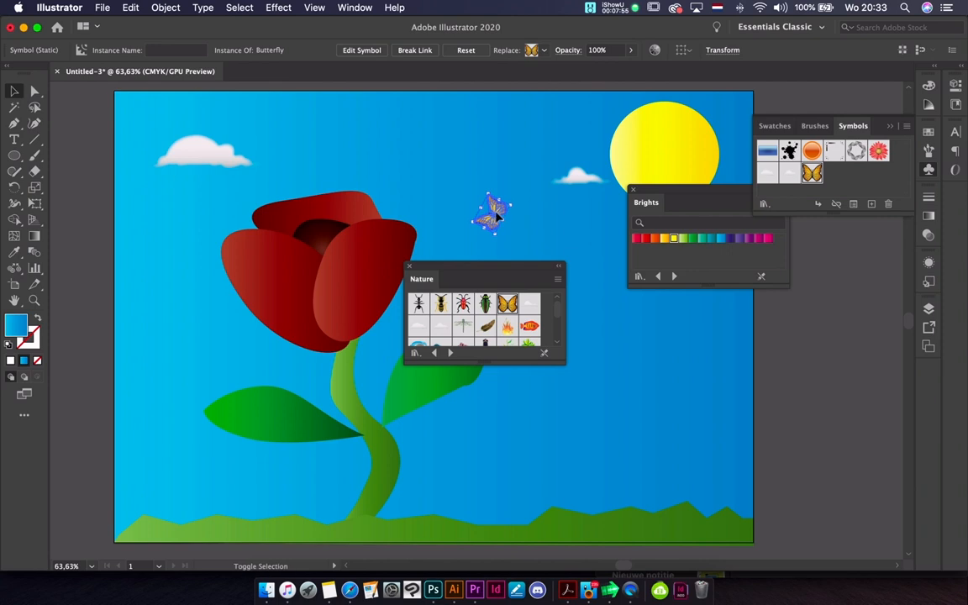
left_click(582, 255)
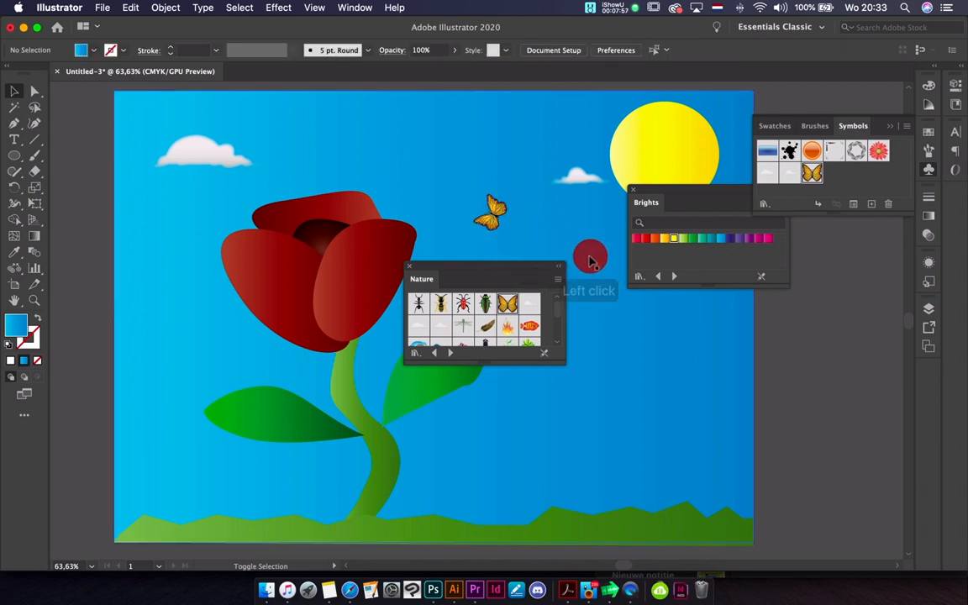
left_click(498, 213)
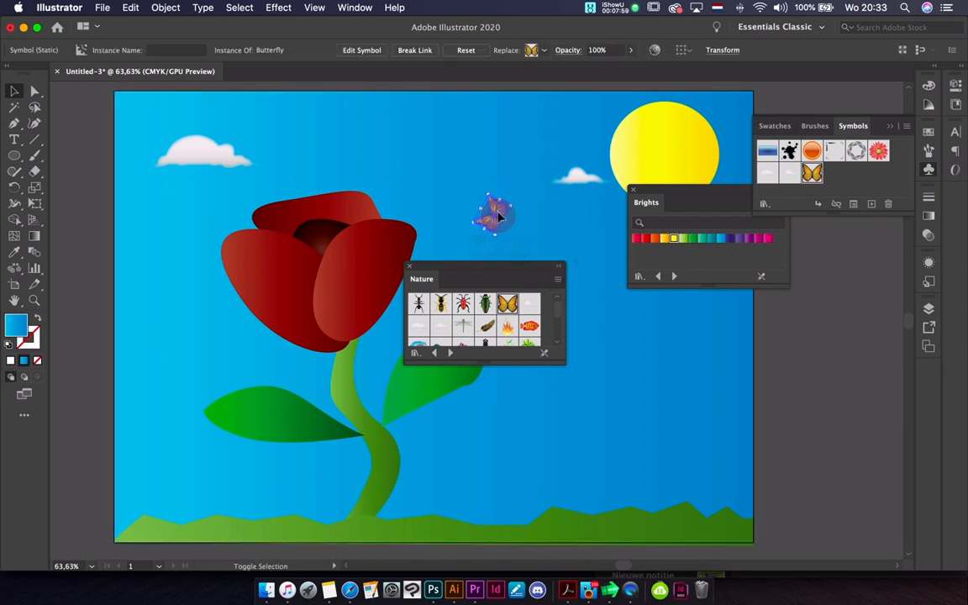
left_click(550, 260)
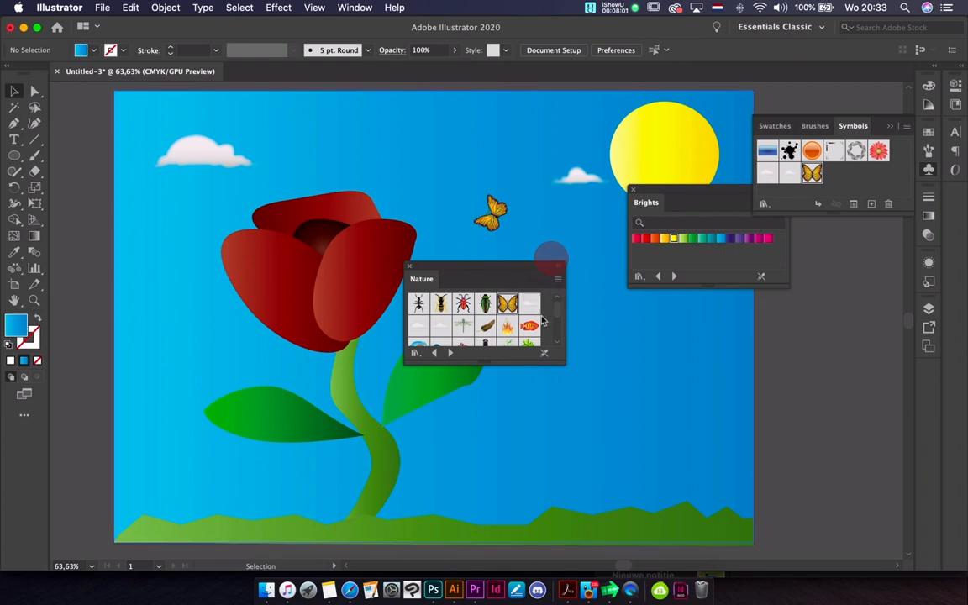
Place the Trees 1 symbol from the Nature library, enlarge it, and stand it on the grass below the sun
scroll(526, 329, "down", 3)
scroll(487, 320, "down", 5)
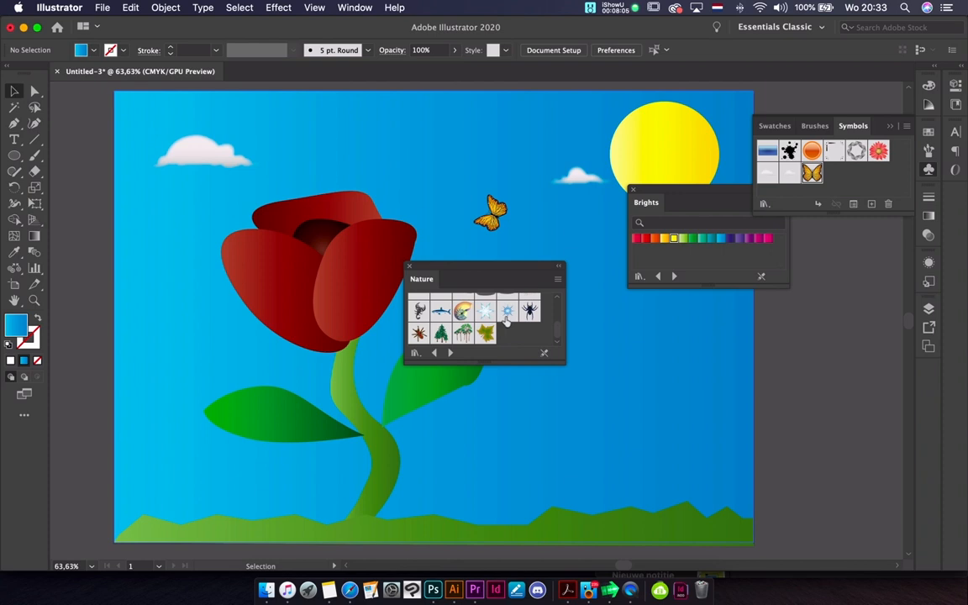
left_click_drag(441, 334, 627, 425)
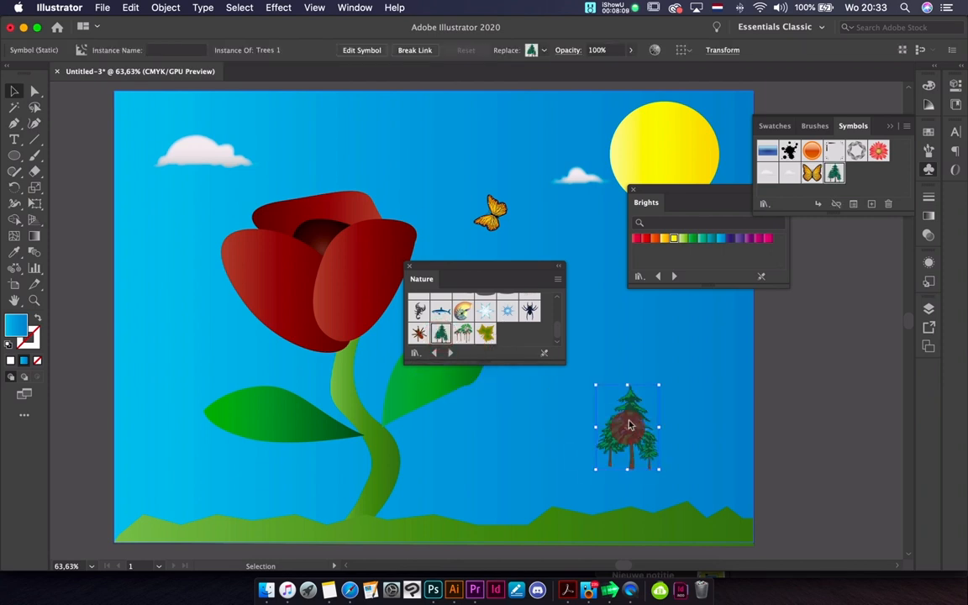
left_click(647, 418)
left_click_drag(658, 384, 821, 255)
left_click_drag(684, 411, 678, 435)
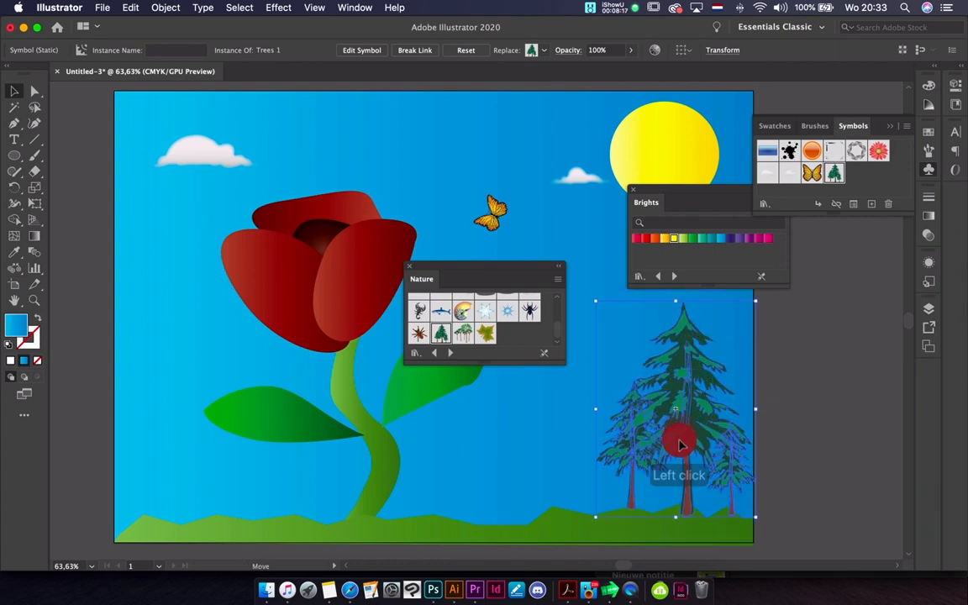
Send the trees behind the grass and duplicate them to the left end of the landscape, behind the flower's leaf
key("alt+bracketleft")
key("alt+bracketleft")
key("alt+bracketleft")
key("alt+bracketleft")
key("alt+bracketleft")
key("alt+bracketleft")
key("alt+bracketleft")
key("alt+bracketleft")
key("alt+bracketleft")
key("alt+bracketleft")
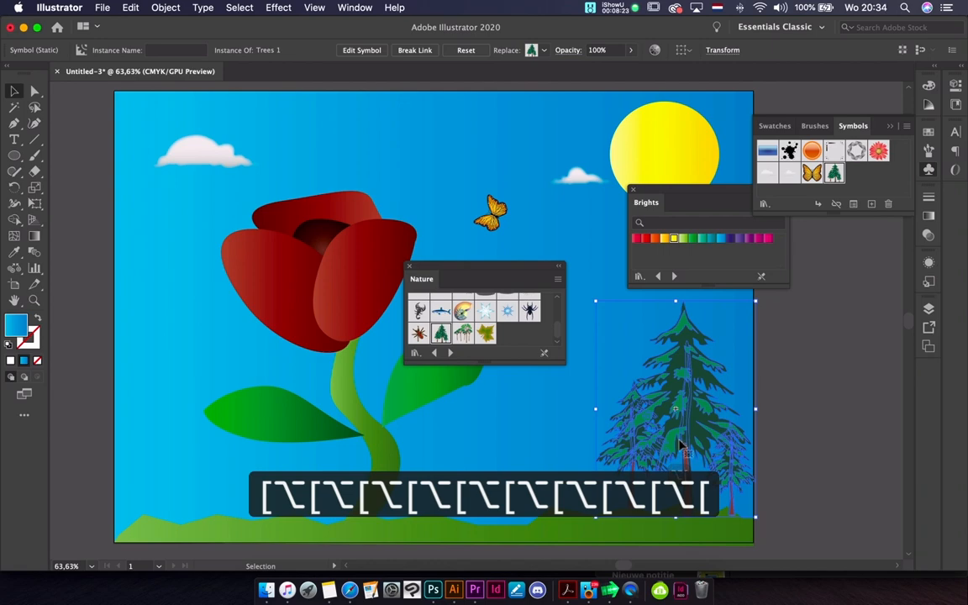
key("super+bracketleft")
key("super+bracketleft")
key("super+bracketleft")
key("super+bracketleft")
key("super+bracketleft")
key("super+bracketleft")
key("super+bracketleft")
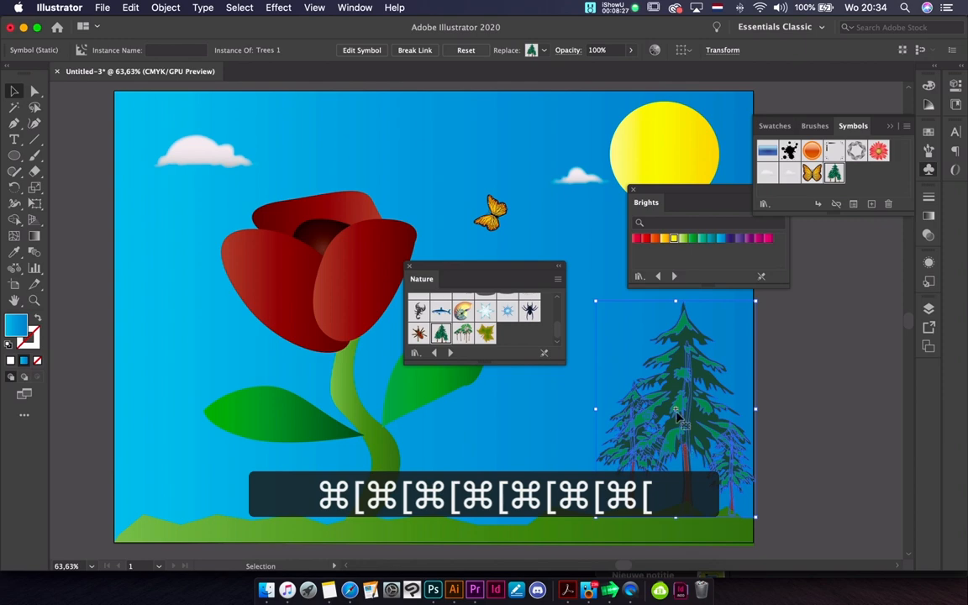
left_click_drag(606, 416, 204, 436)
left_click(795, 431)
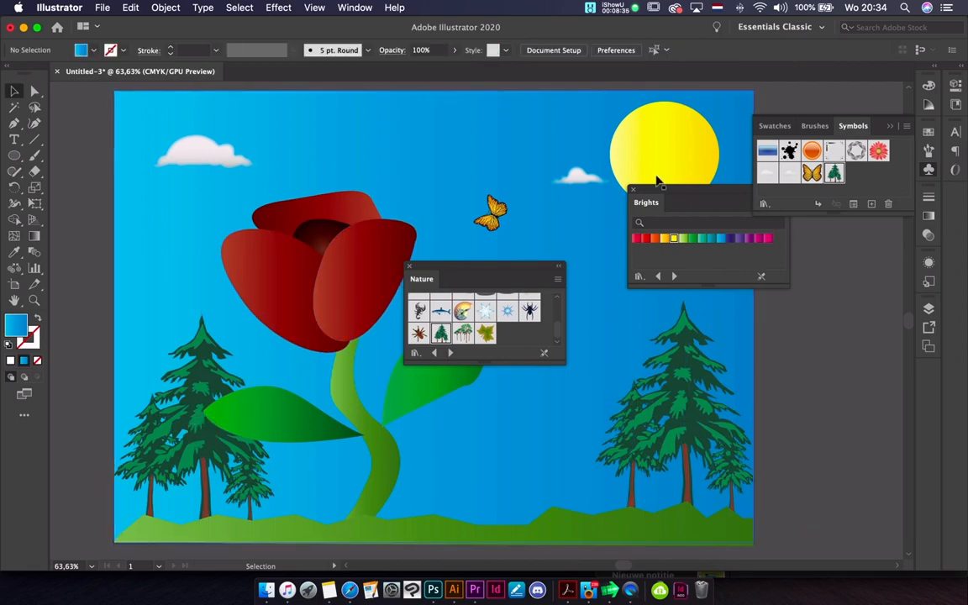
Clear the Brights and Nature panels off the artwork and draw four overlapping ellipses as a cloud above the flower
left_click(637, 197)
left_click_drag(479, 270, 750, 219)
left_click(12, 157)
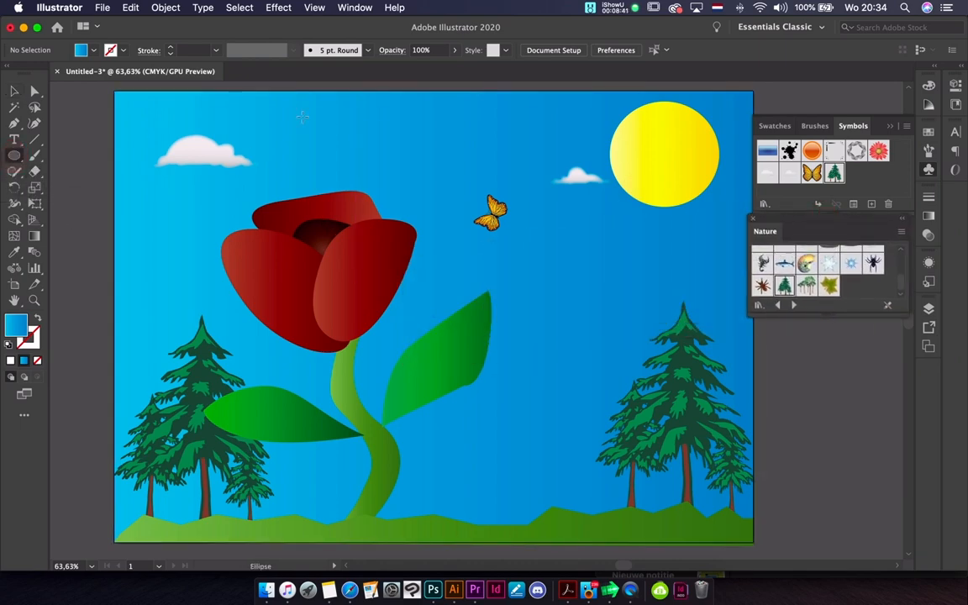
left_click_drag(274, 131, 390, 152)
left_click_drag(293, 145, 366, 159)
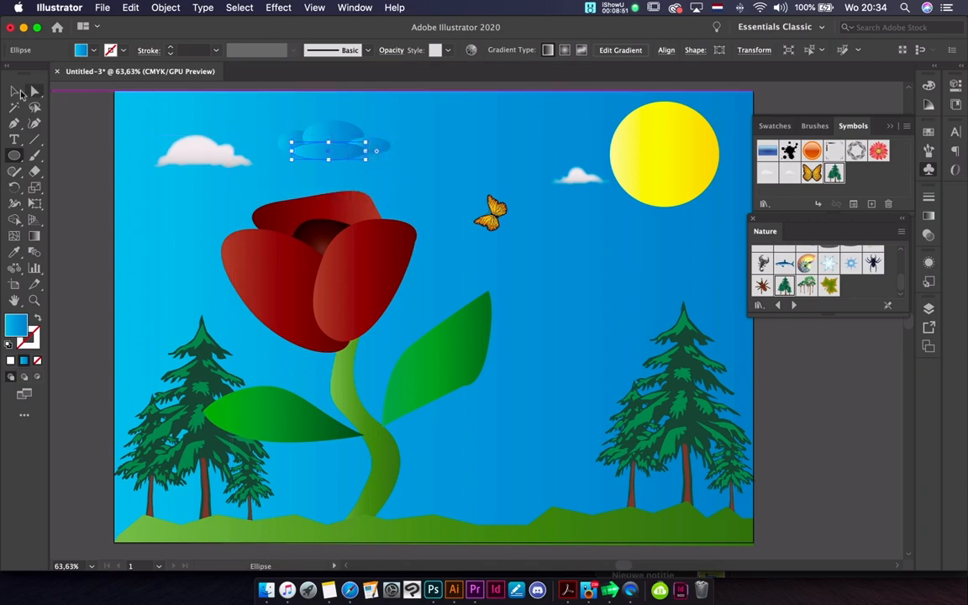
Select the four overlapping ellipses and merge them into a single cloud shape with the Shape Builder tool
left_click(14, 90)
left_click(290, 138)
left_click(323, 133)
left_click(286, 138)
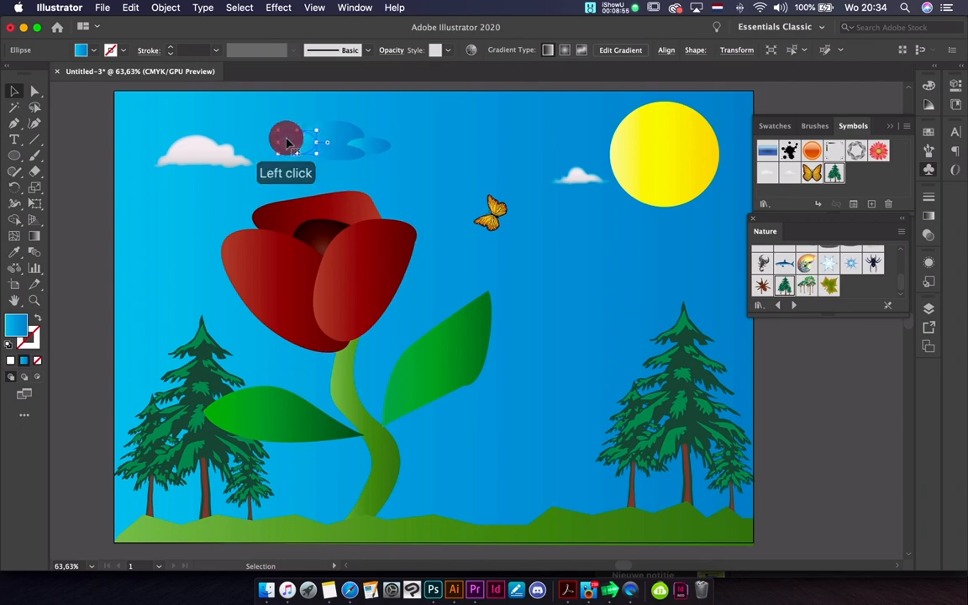
left_click(336, 127, "shift")
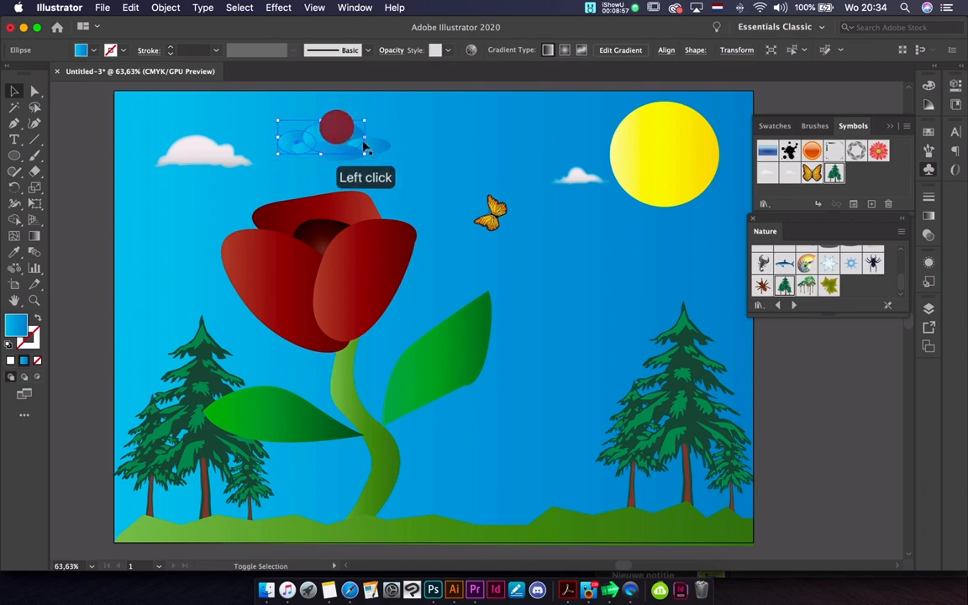
left_click(376, 144, "shift")
left_click(336, 151, "shift")
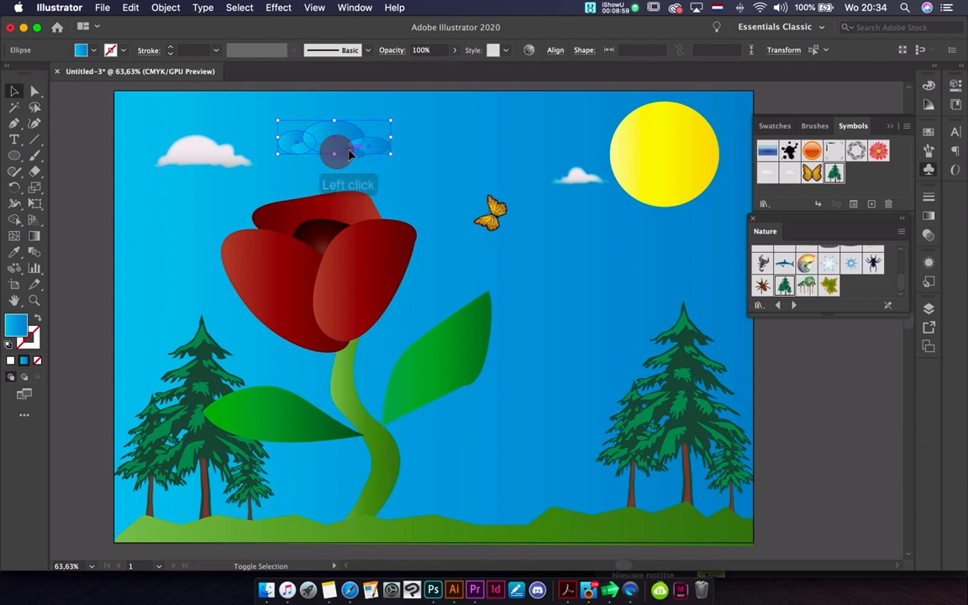
left_click(359, 151, "shift")
left_click(346, 150, "shift")
left_click(344, 152, "shift")
left_click(342, 134, "shift")
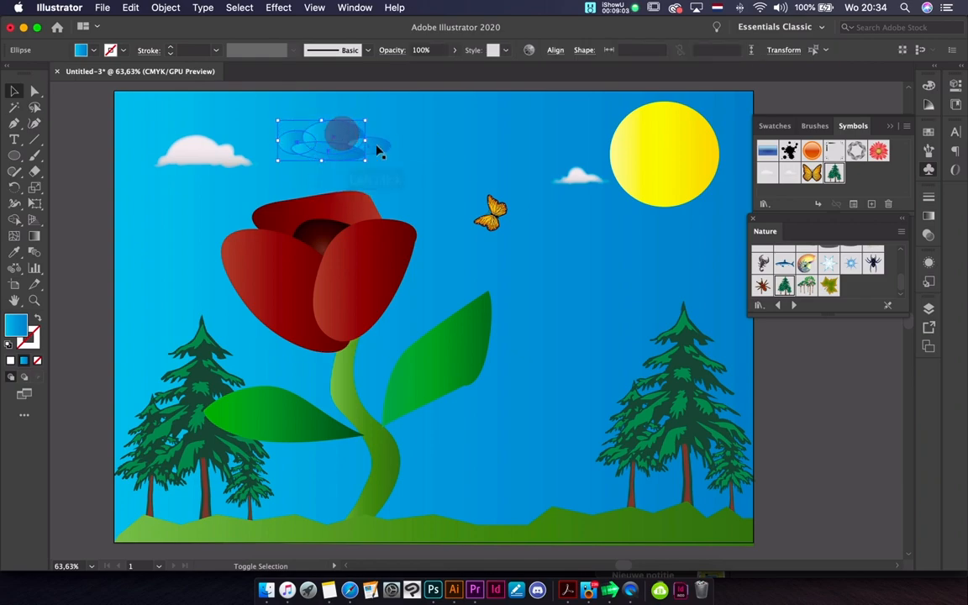
left_click(380, 149, "shift")
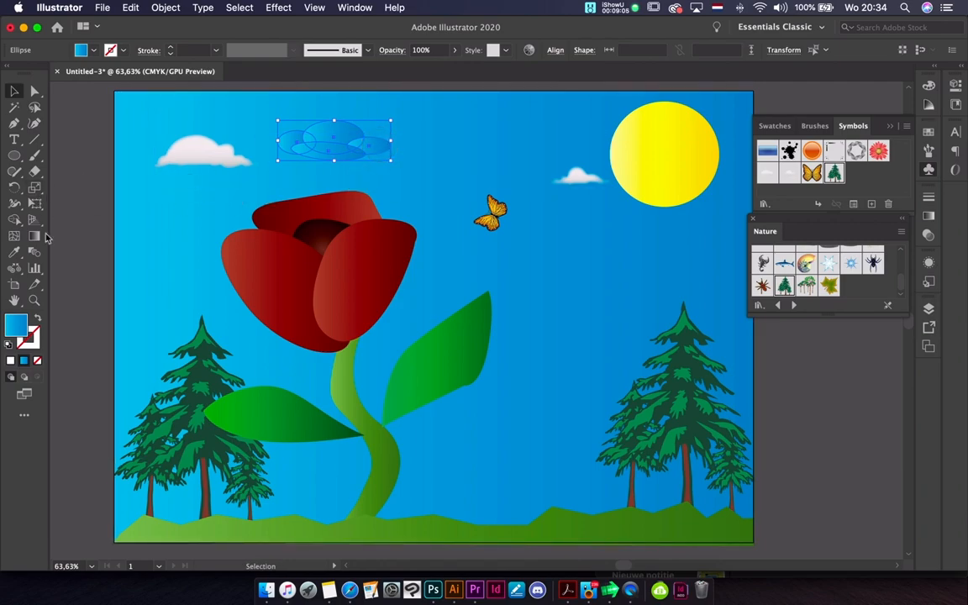
left_click(16, 215)
left_click(302, 137)
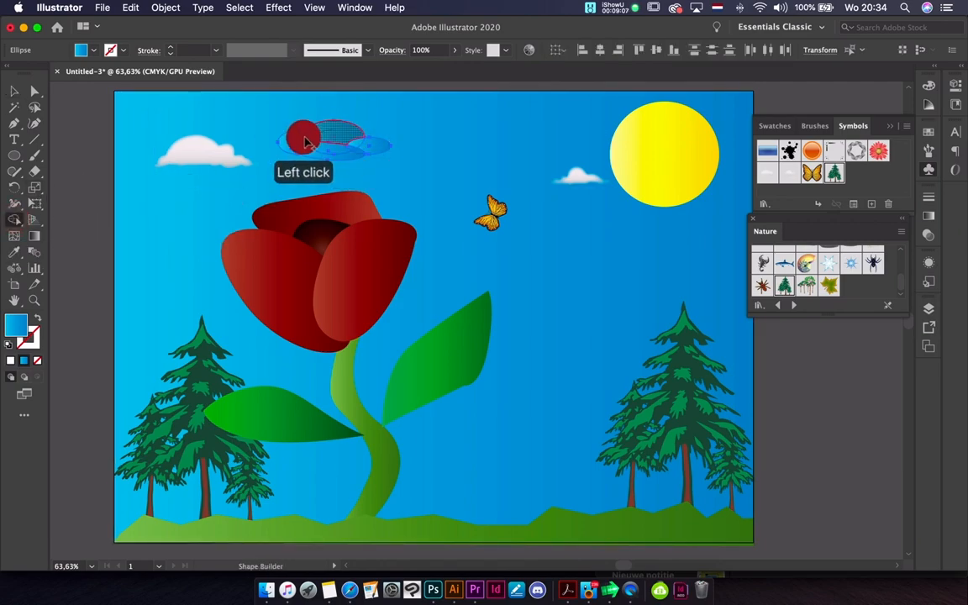
mouse_move(297, 144)
left_mouse_down()
mouse_move(359, 142)
mouse_move(304, 145)
mouse_move(321, 158)
mouse_move(357, 148)
mouse_move(309, 147)
mouse_move(382, 162)
left_mouse_up()
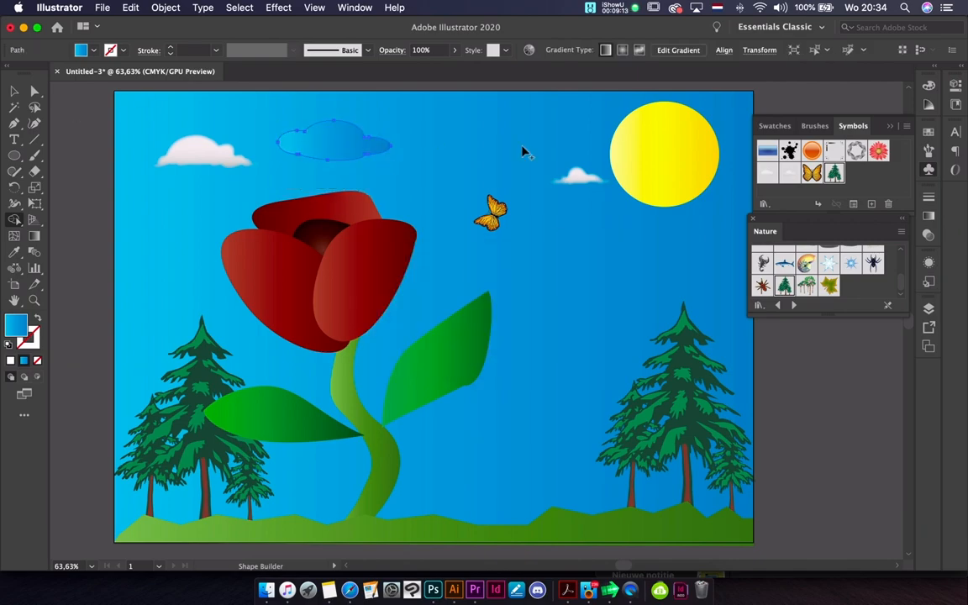
Fill the merged cloud above the flower with white
left_click(95, 52)
left_click(28, 74)
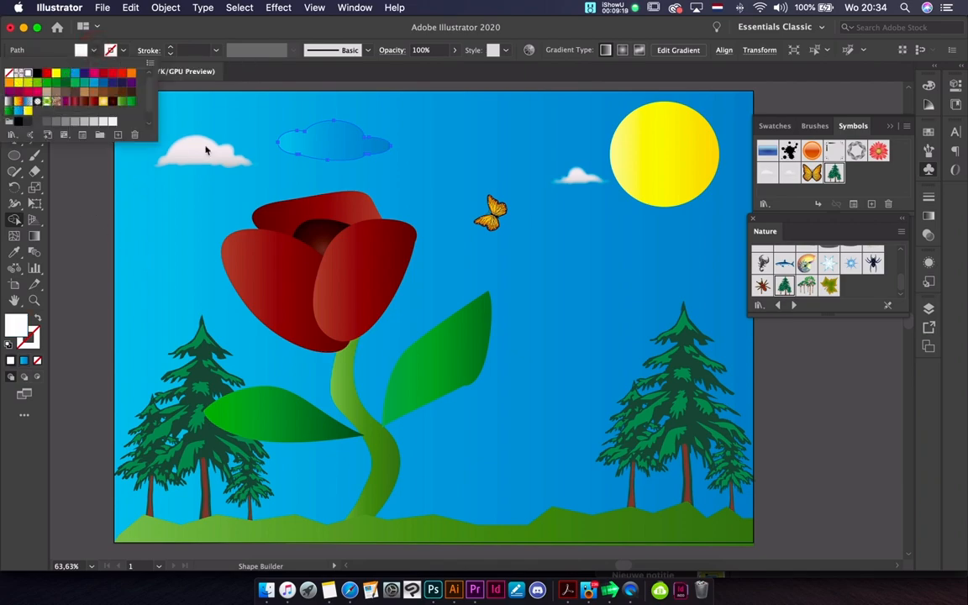
left_click(125, 50)
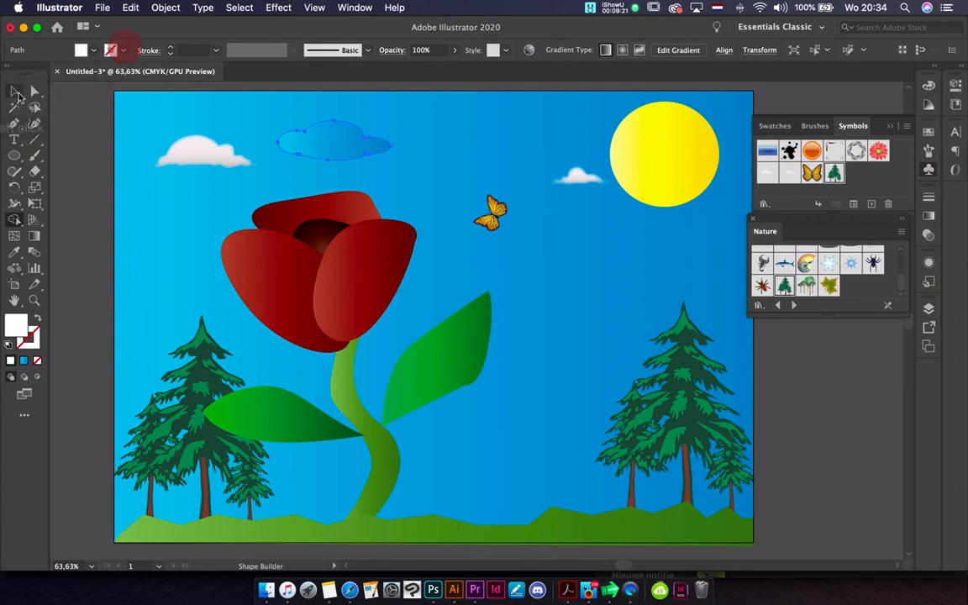
left_click(16, 92)
left_click(318, 139)
left_click(92, 50)
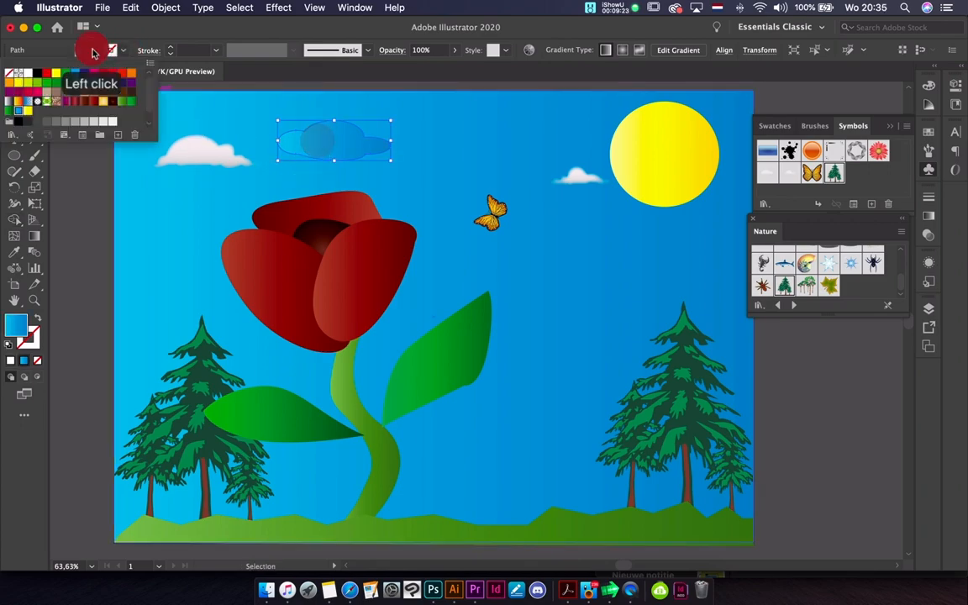
left_click(17, 73)
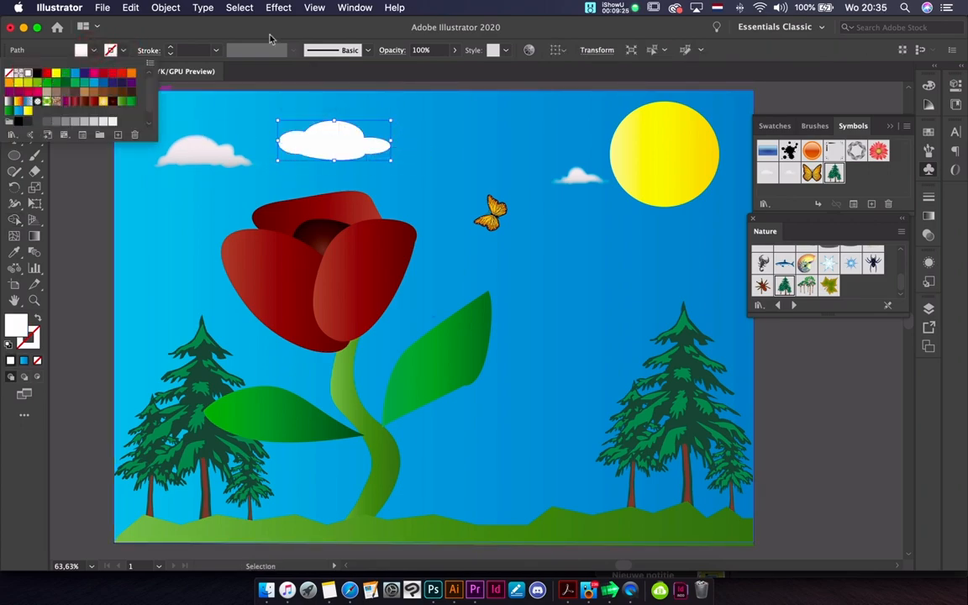
Try converting the white cloud into a Live Paint group
left_click(204, 9)
left_click(203, 9)
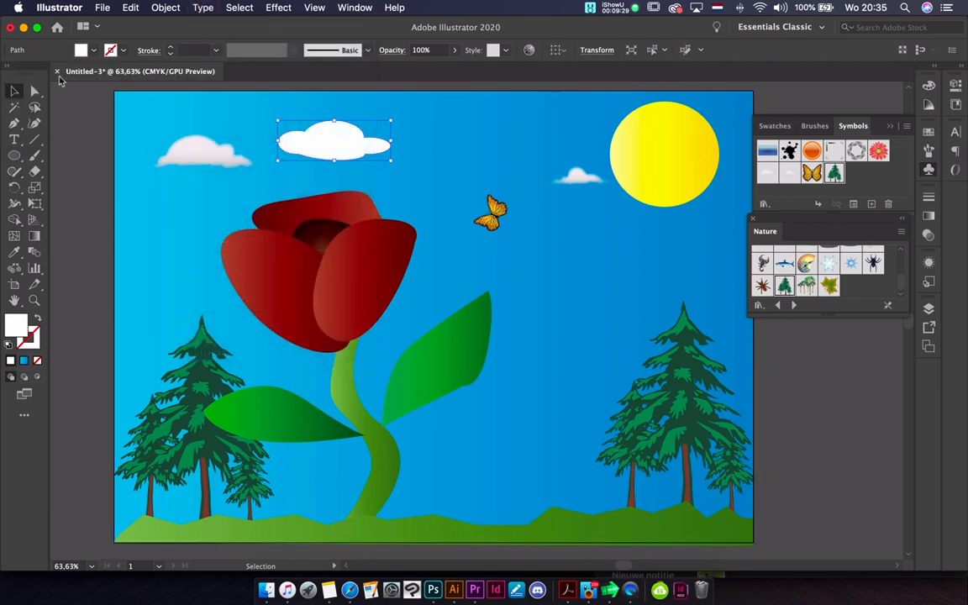
left_click(164, 9)
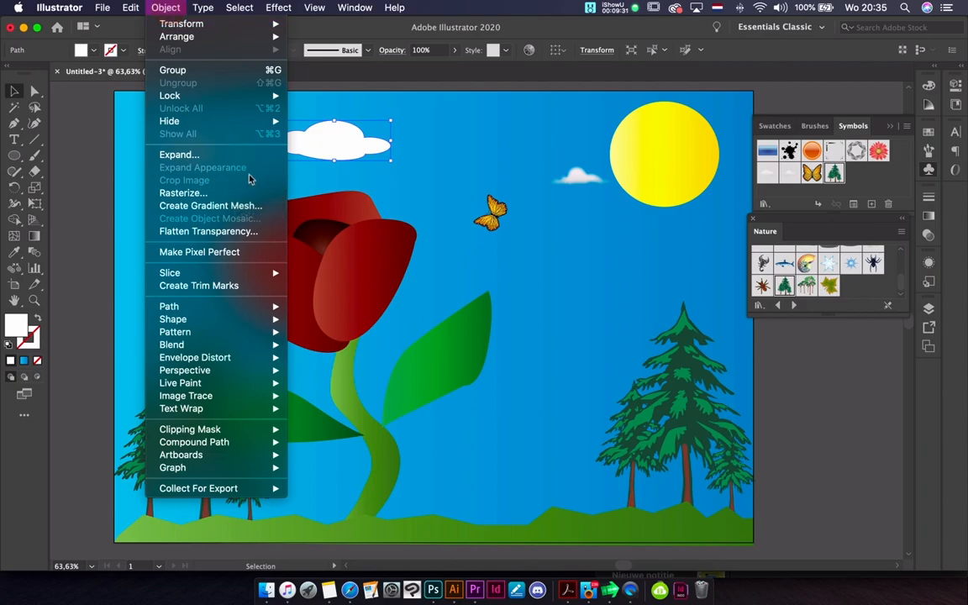
mouse_move(189, 311)
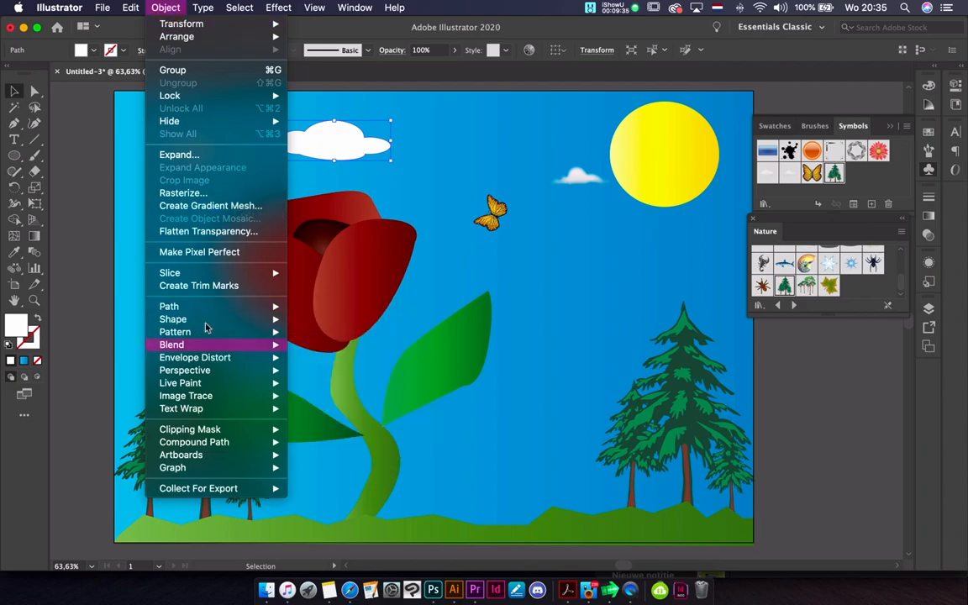
mouse_move(205, 275)
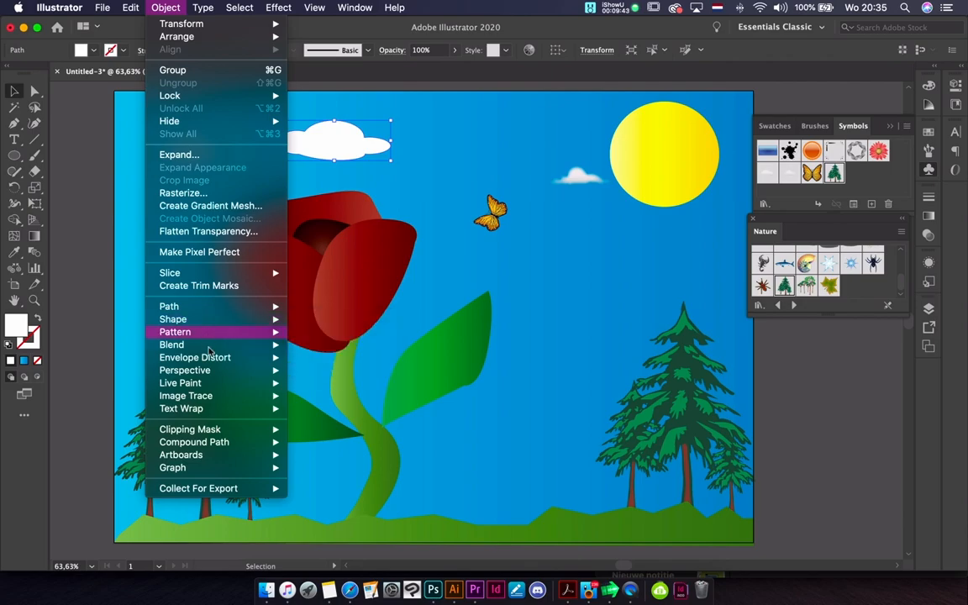
mouse_move(209, 350)
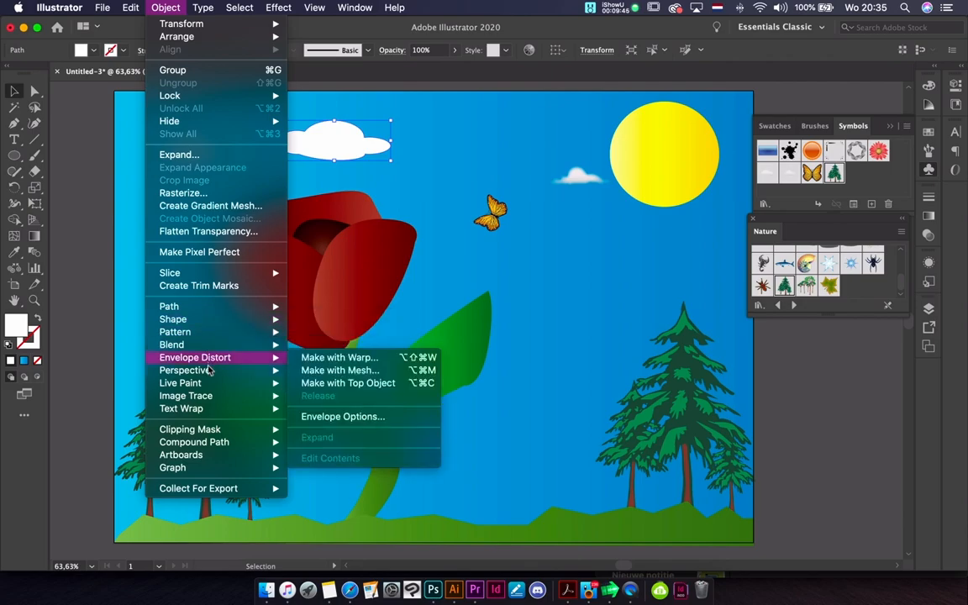
mouse_move(207, 385)
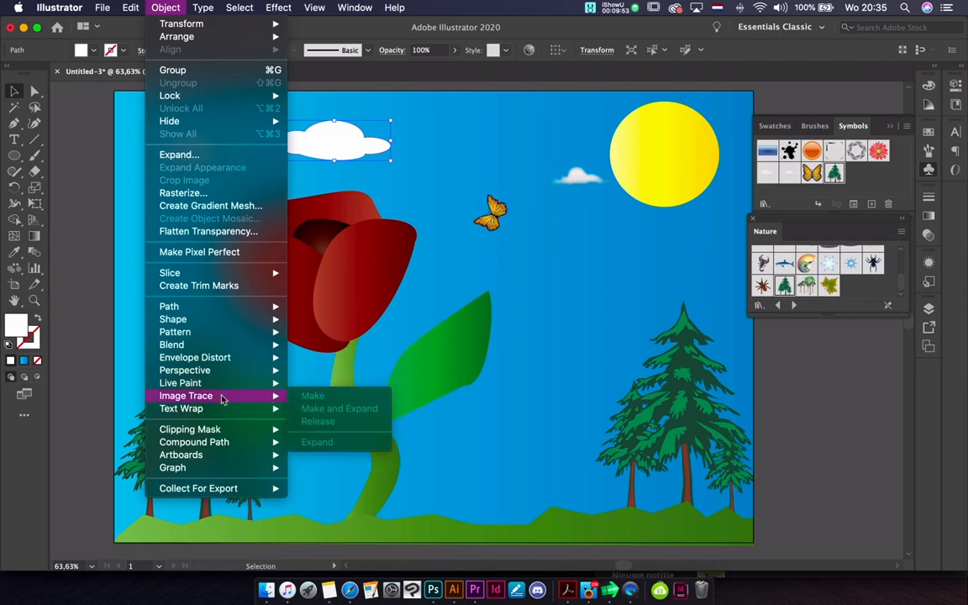
left_click(313, 383)
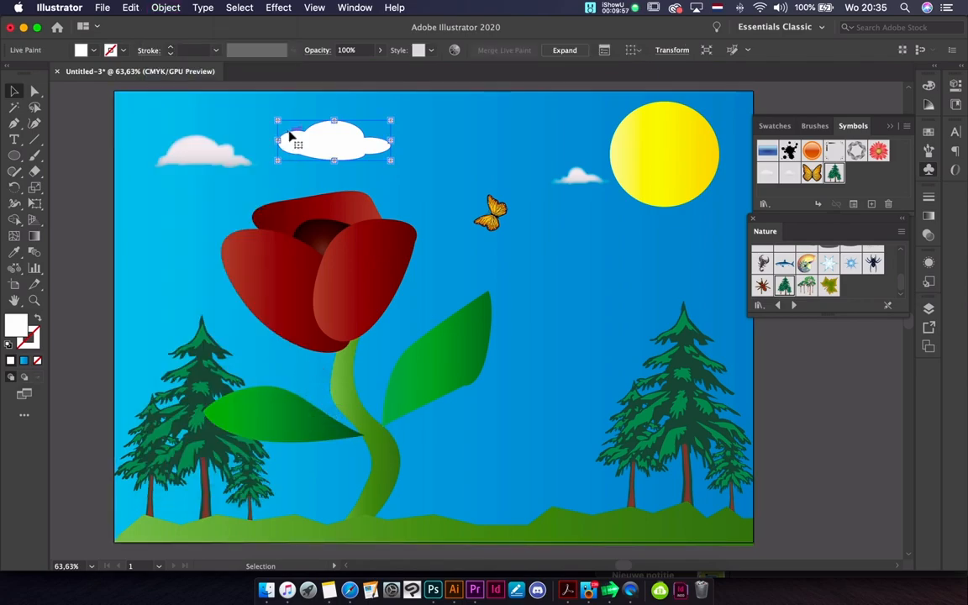
Try stretching the Live Paint cloud up and to the left, and undo both the resize and the Live Paint conversion
mouse_move(278, 120)
left_mouse_down()
mouse_move(287, 126)
mouse_move(271, 108)
left_mouse_up()
left_click(322, 123)
left_click_drag(331, 109, 329, 111)
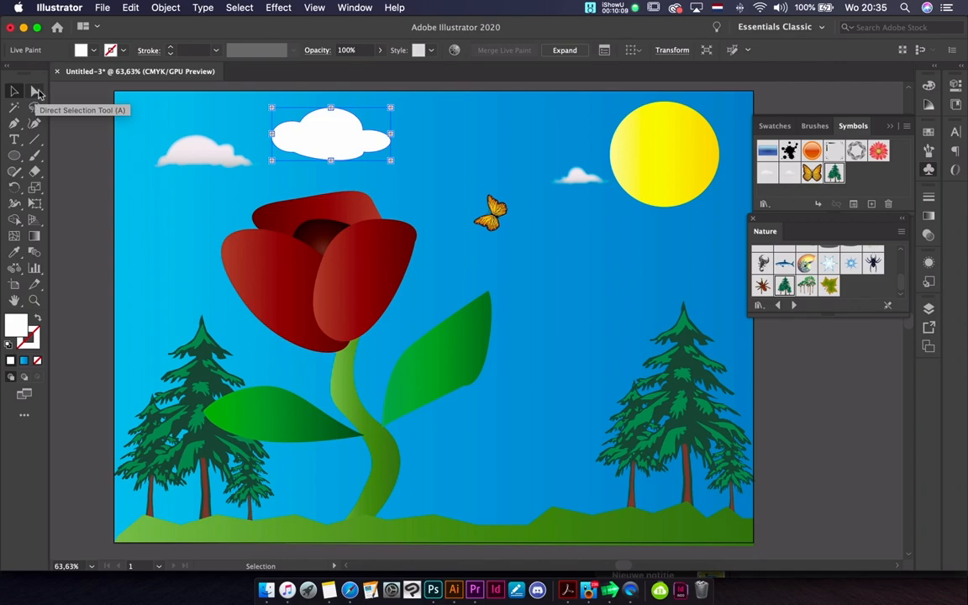
key("super+z")
key("super+z")
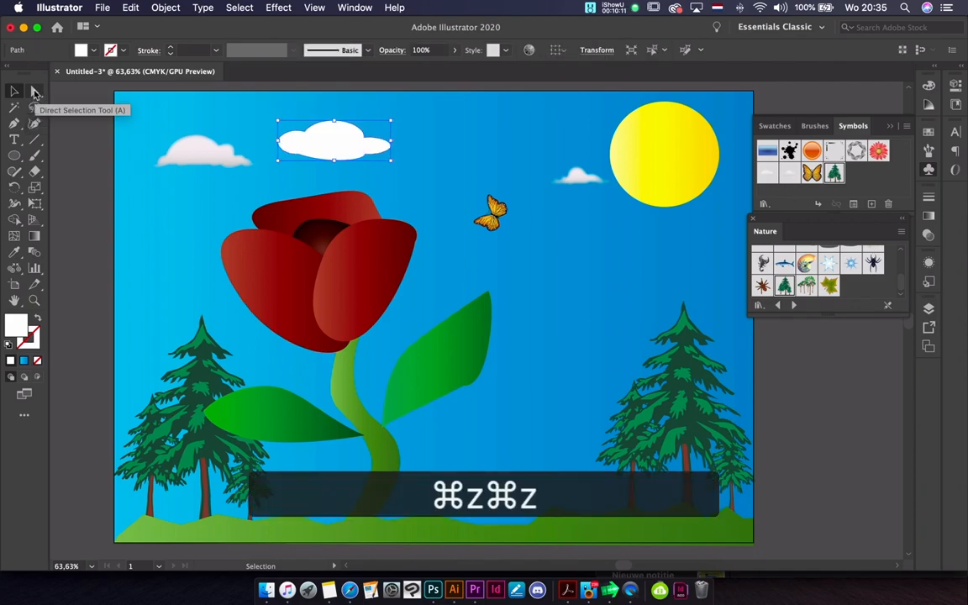
Convert the white cloud into a gradient mesh with 4 rows, 4 columns, Flat appearance and 100% highlight
left_click(166, 8)
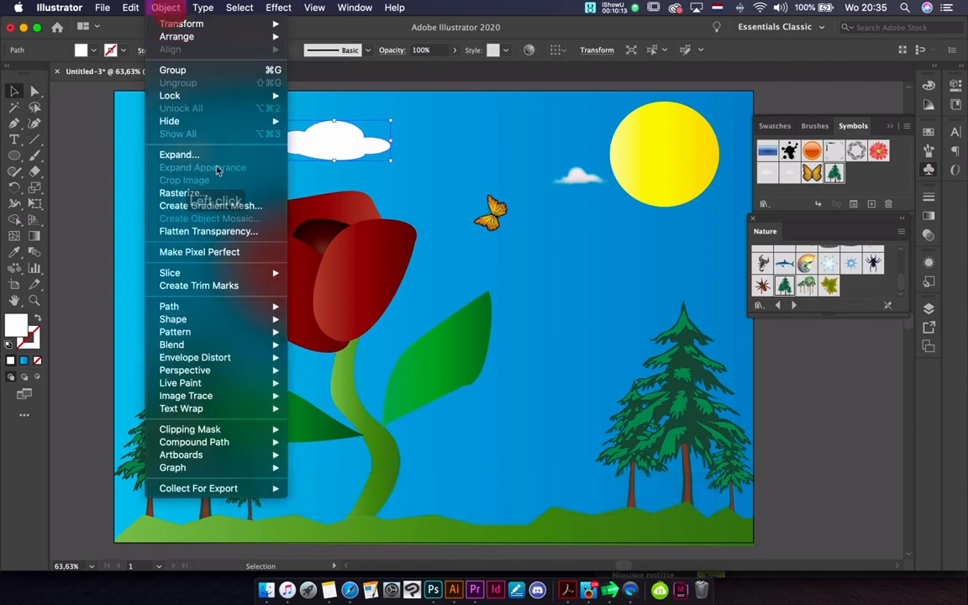
left_click(201, 205)
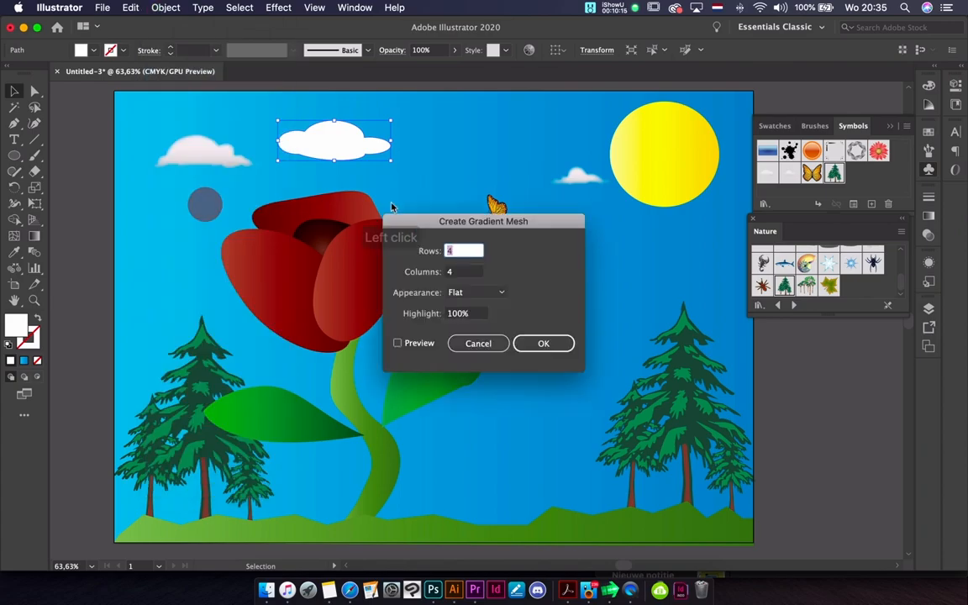
left_click(398, 343)
left_click(567, 342)
Colour the mesh point on the cloud's lower-left edge medium grey from the Color Guide shades
left_click(33, 90)
left_click(309, 154)
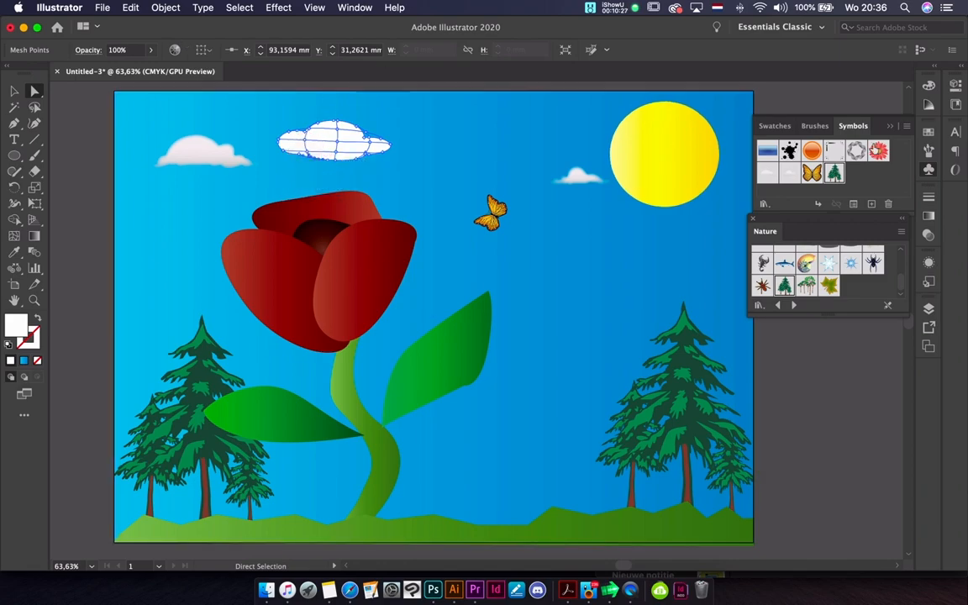
left_click(928, 105)
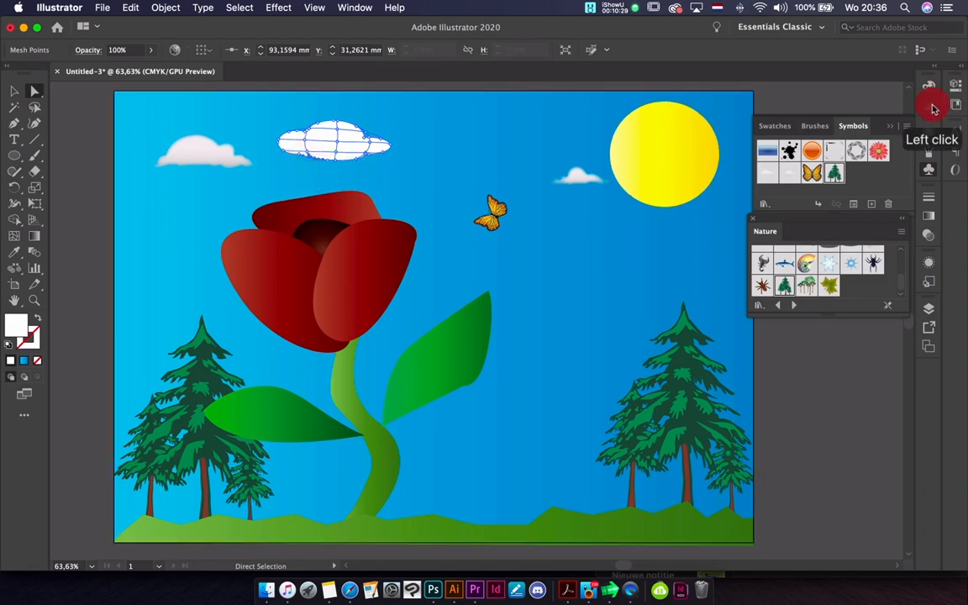
left_click(795, 133)
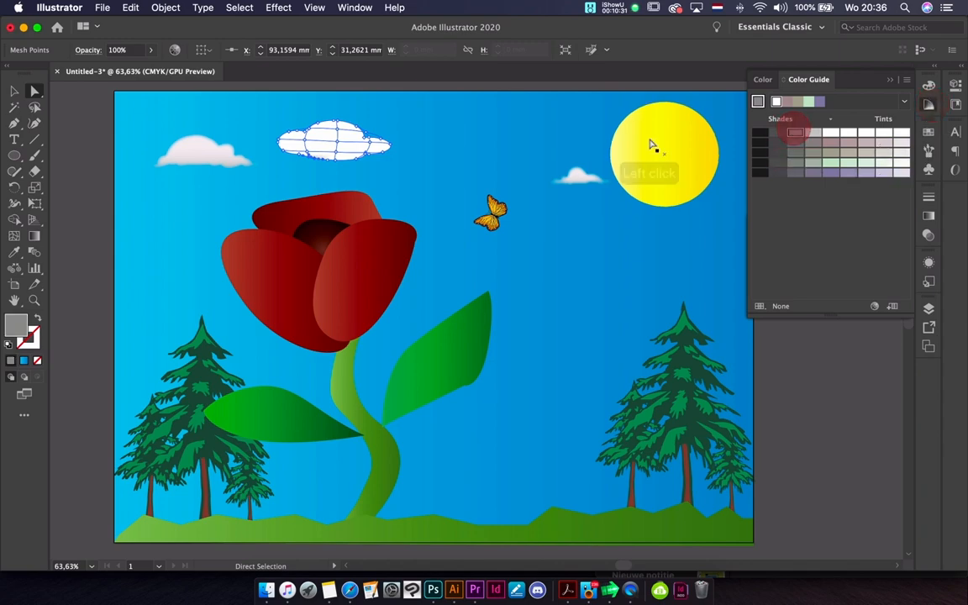
Shade the mesh point in the lower centre of the cloud medium grey
left_click(335, 147)
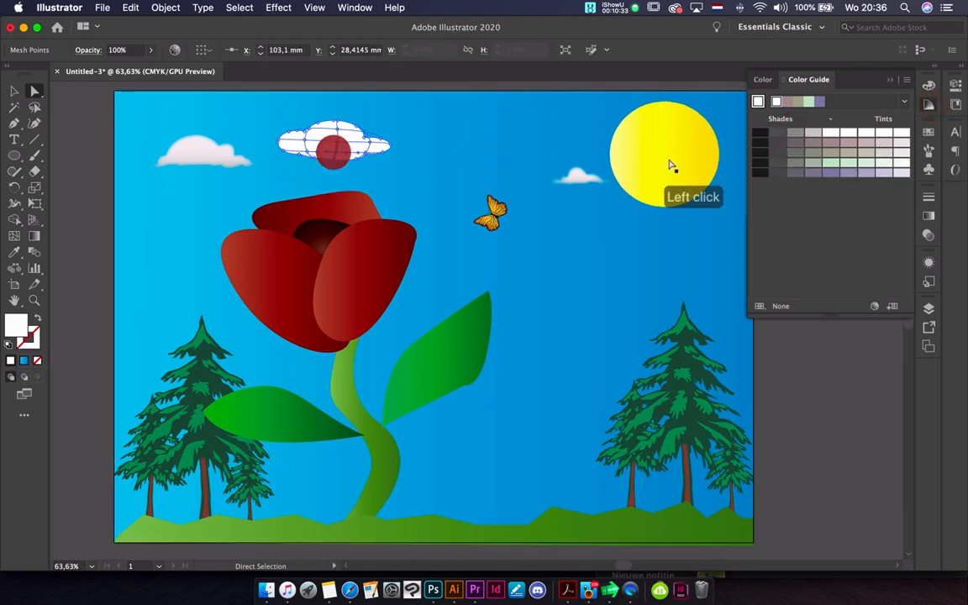
left_click(813, 135)
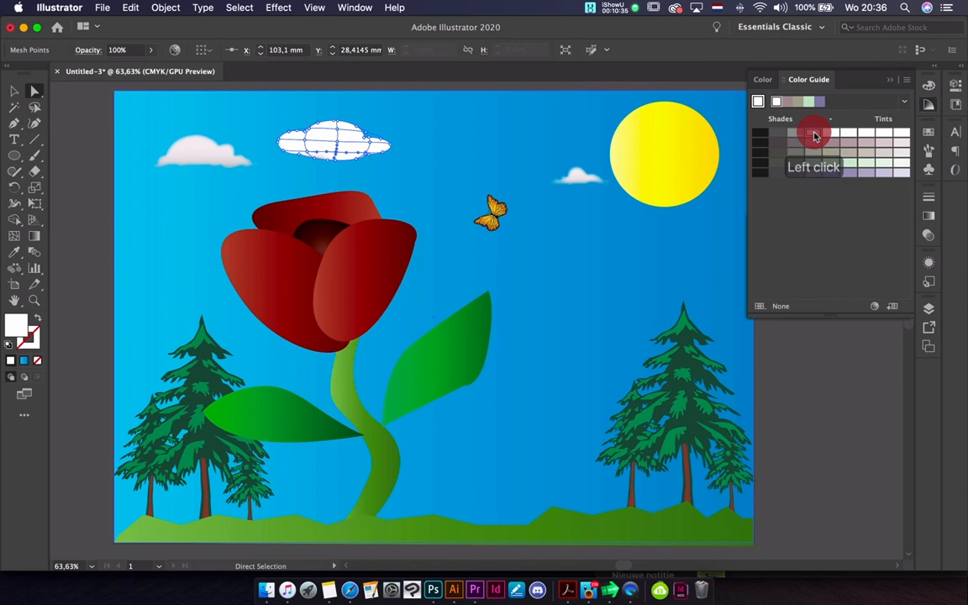
left_click(795, 133)
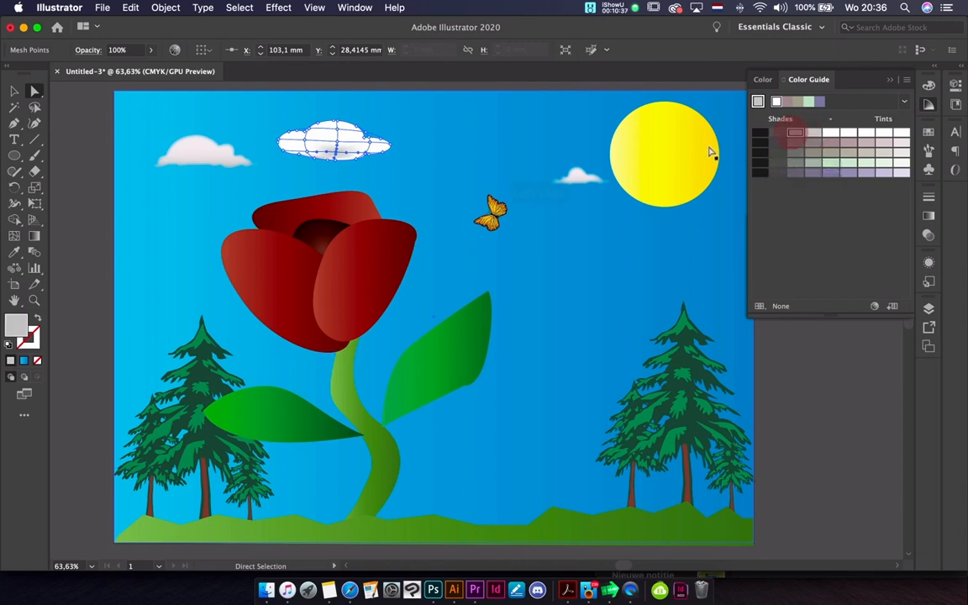
Colour the cloud's inner right mesh point light grey and its inner lower-left mesh point medium grey
left_click(370, 143)
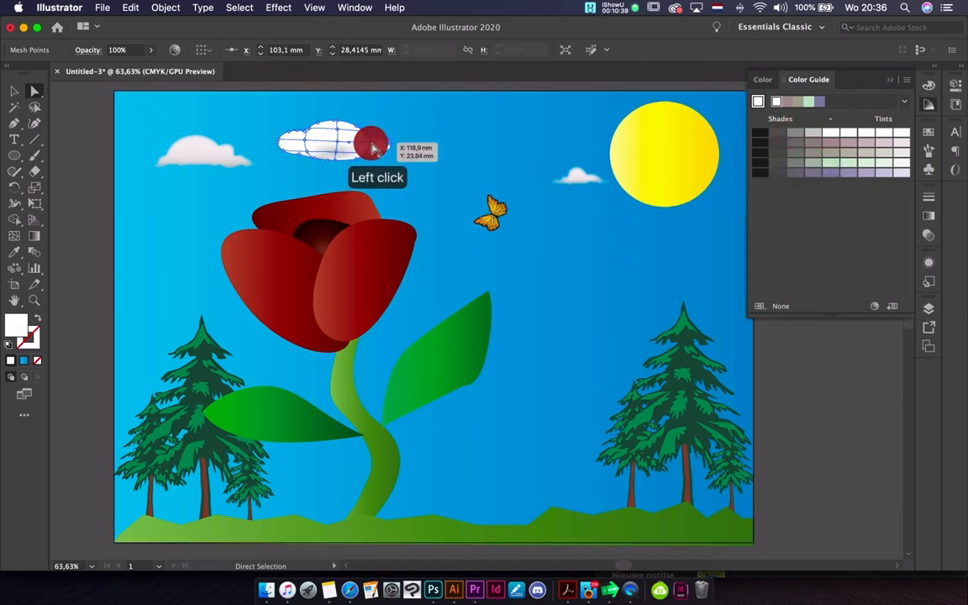
left_click(813, 133)
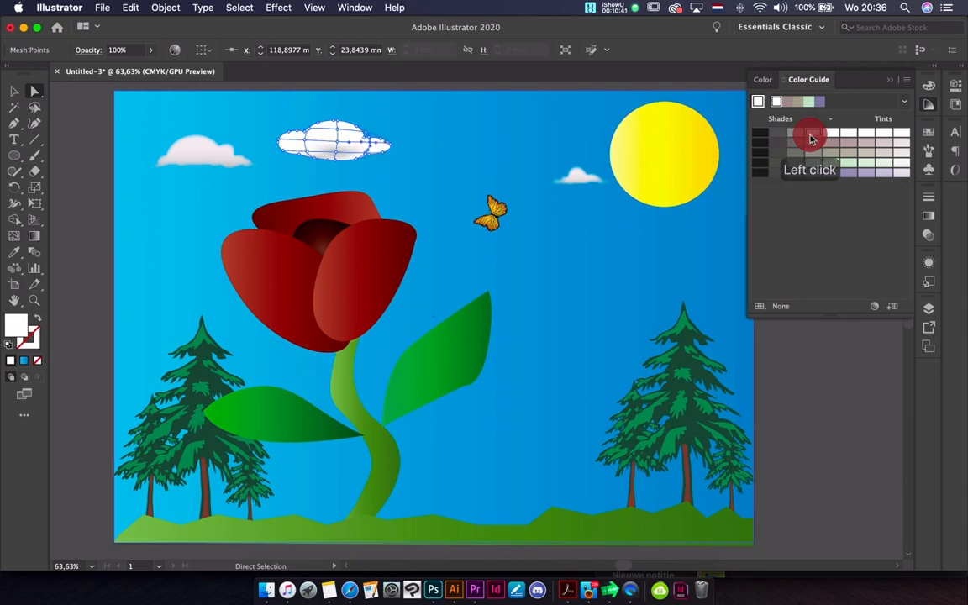
left_click(304, 152)
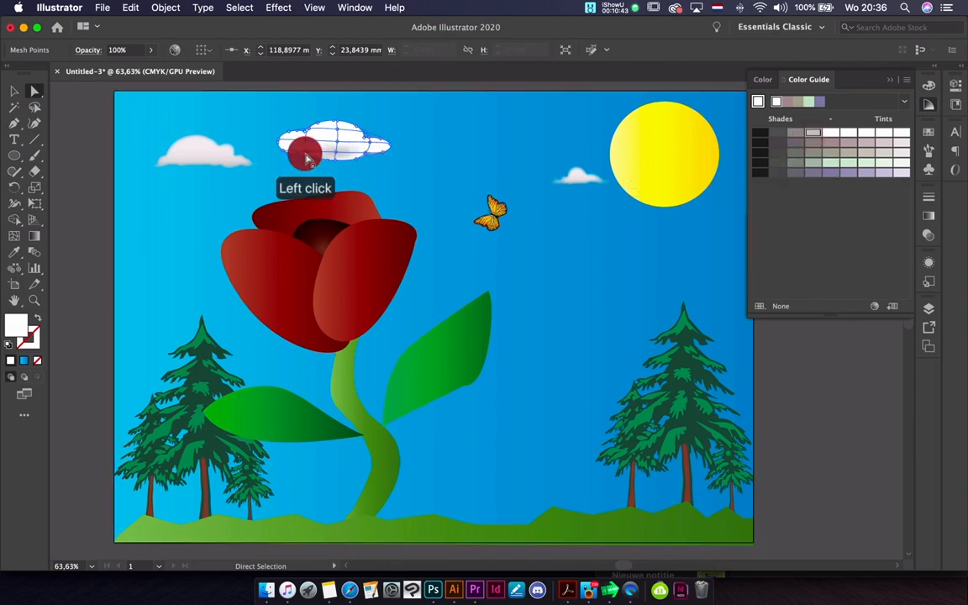
left_click(311, 156)
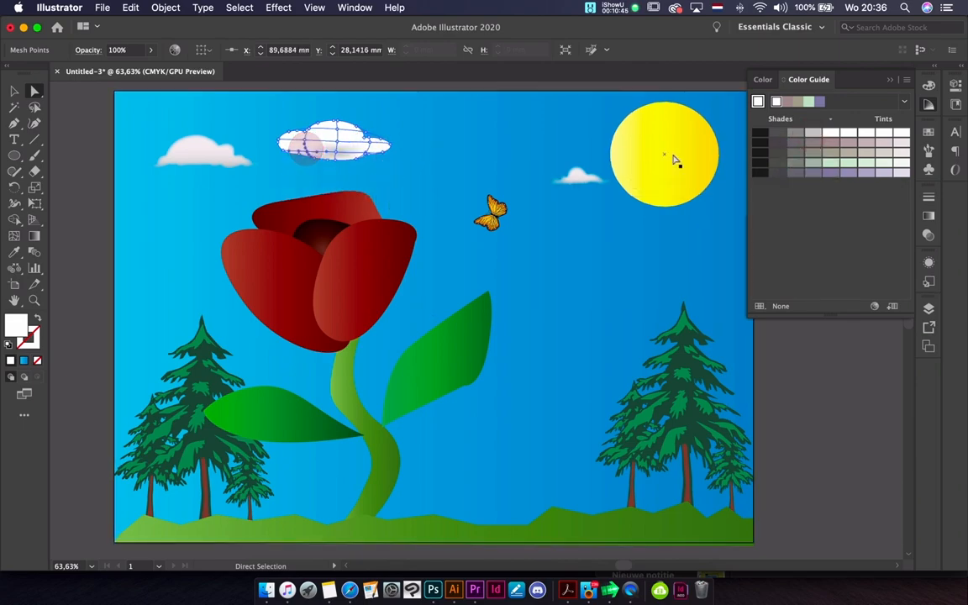
left_click(793, 132)
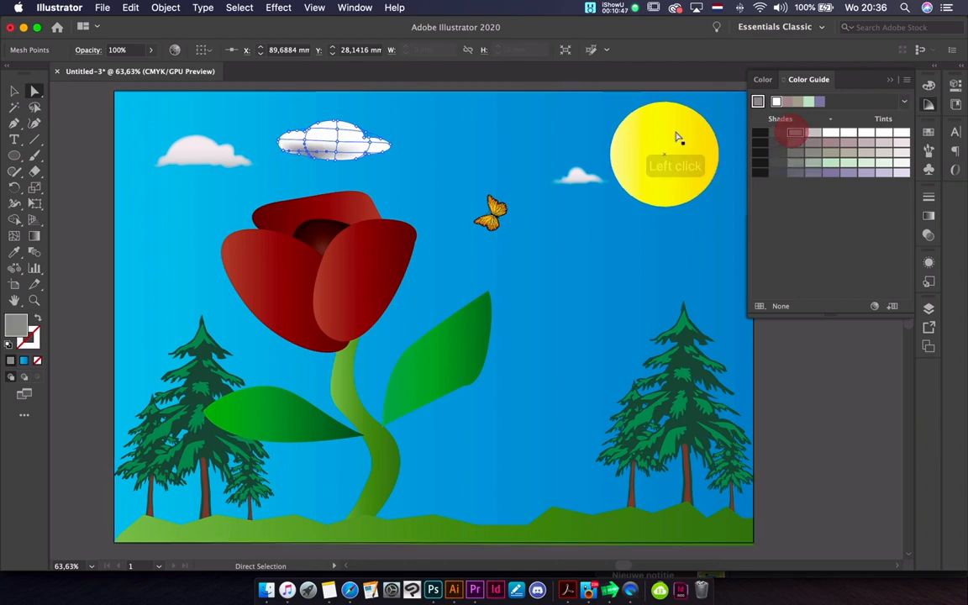
Colour the mesh point at the middle of the cloud's bottom edge light grey and deselect everything
left_click(334, 158)
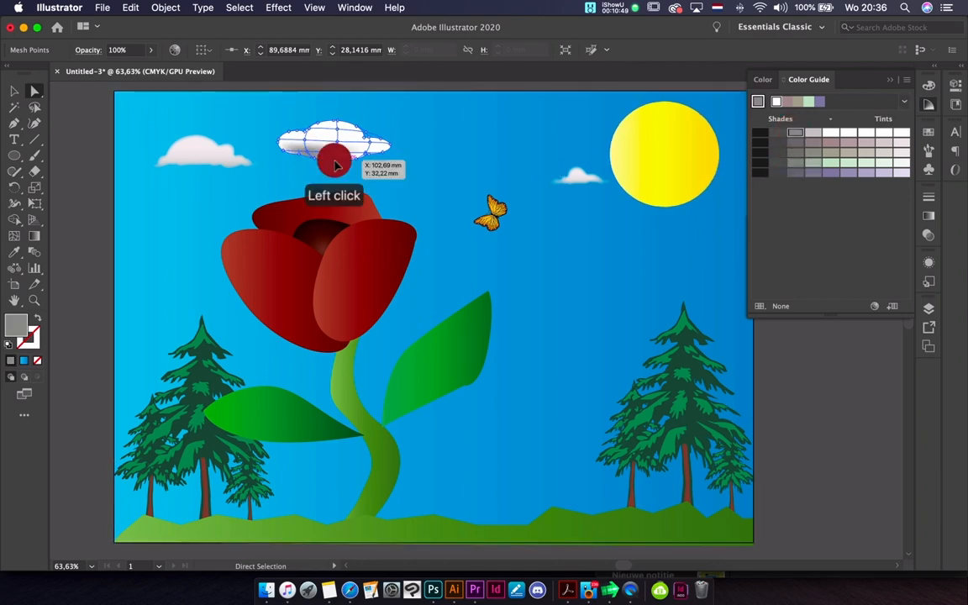
left_click(812, 134)
left_click(411, 140)
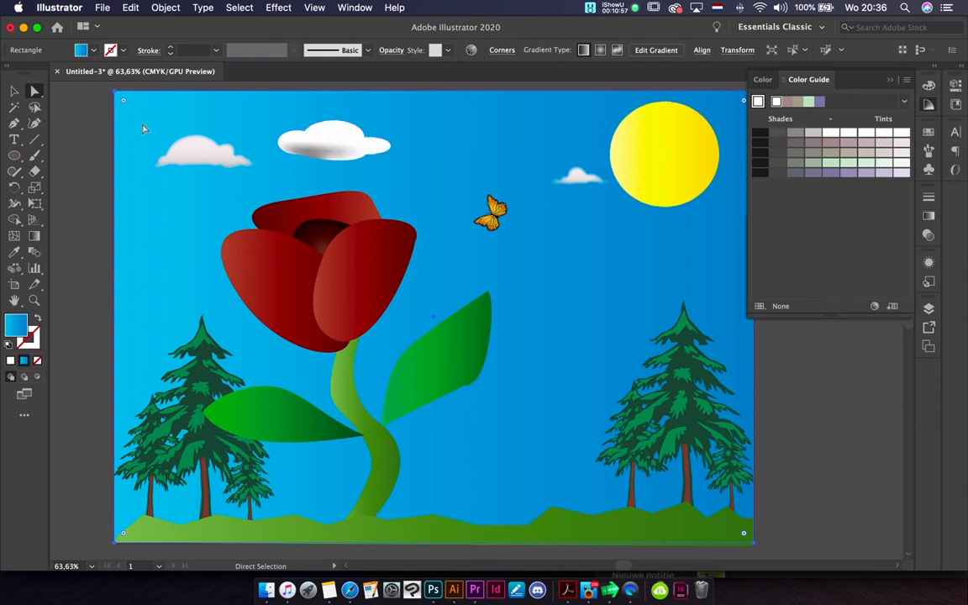
left_click(14, 91)
left_click(72, 161)
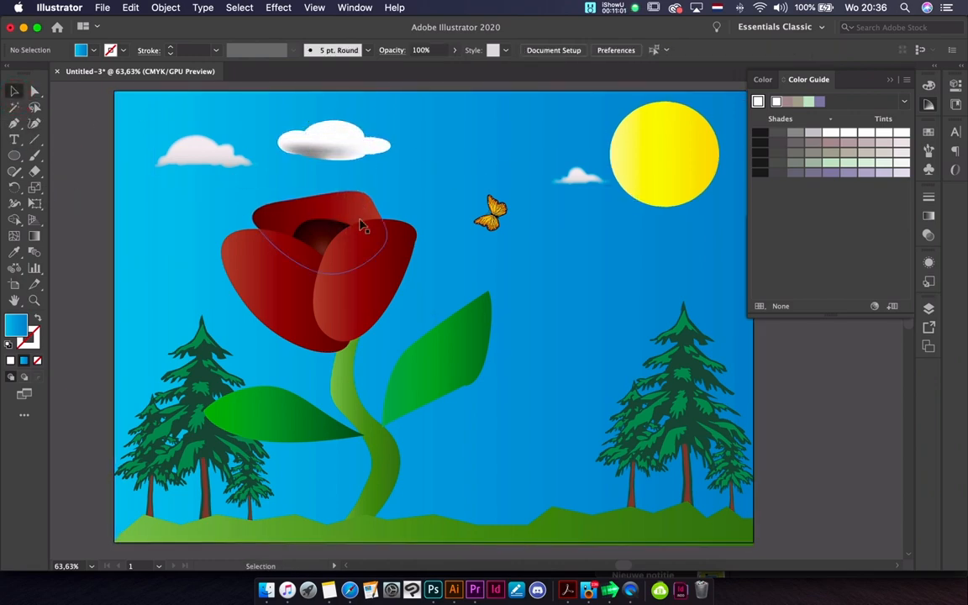
scroll(283, 358, "down", 1)
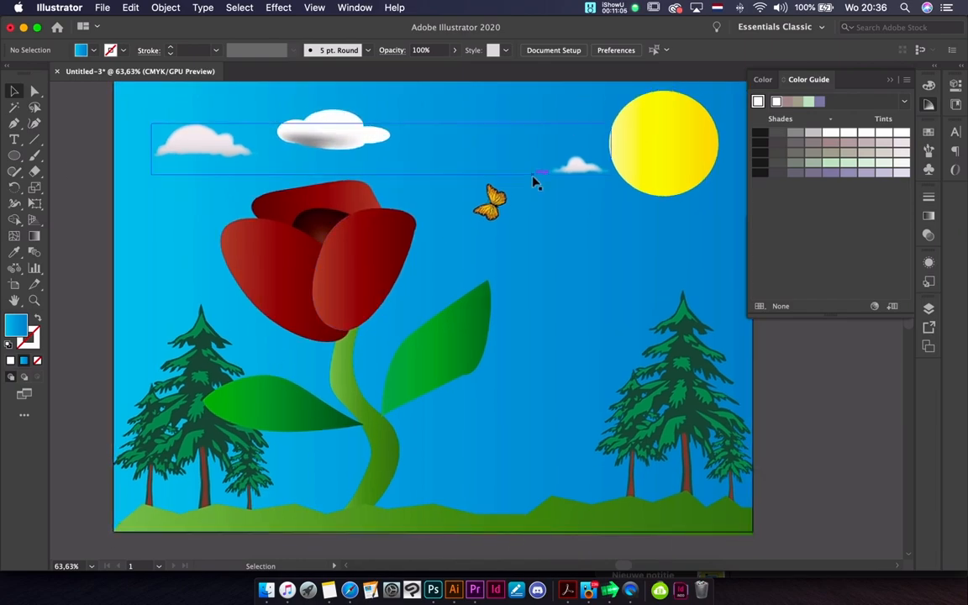
scroll(534, 182, "up", 1)
left_click(612, 8)
left_click(645, 37)
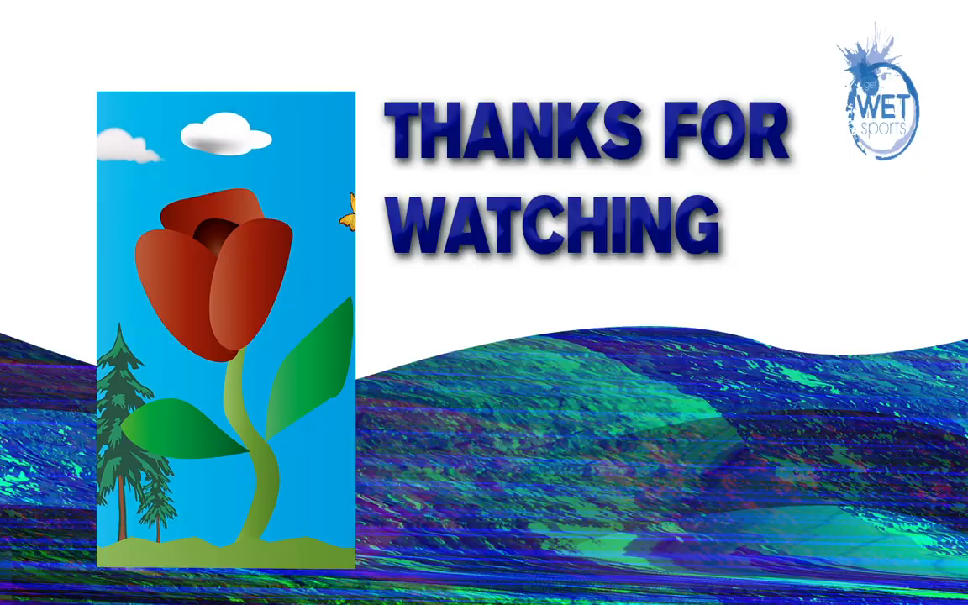